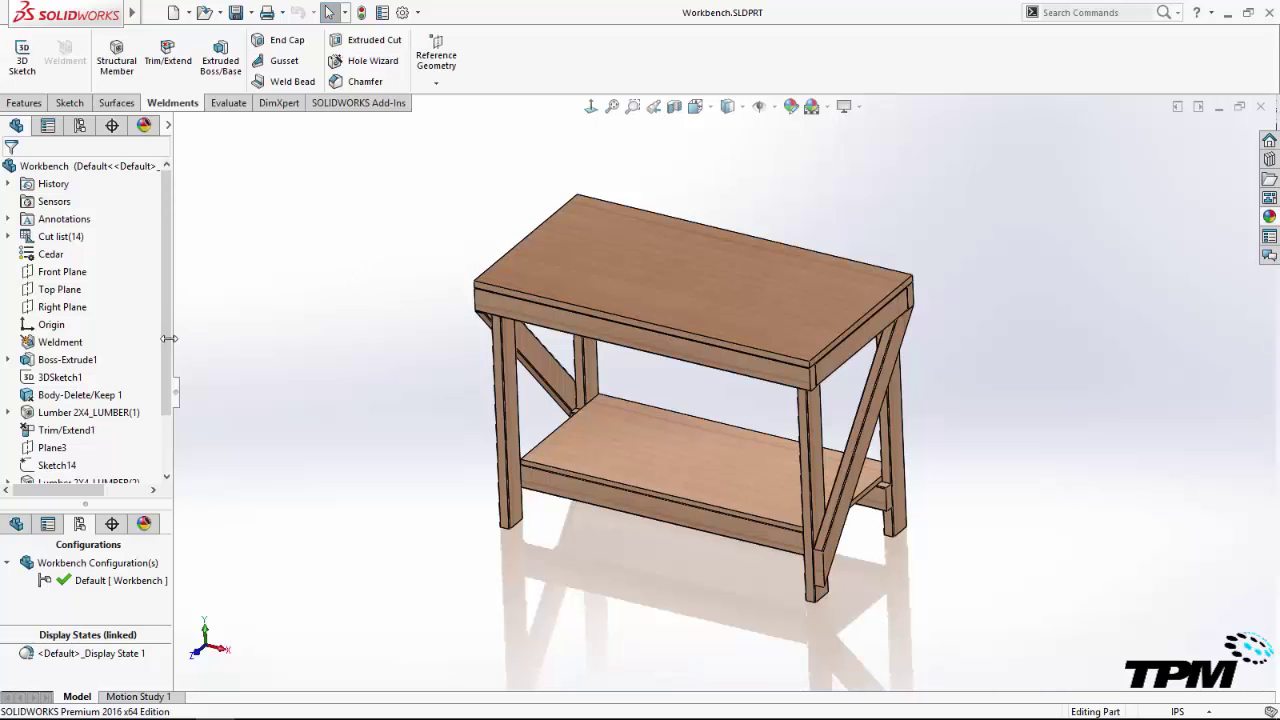
# - Roll back before Body-Delete/Keep 1 and review the extrusion's Sketch1
pyautogui.click(50, 396)
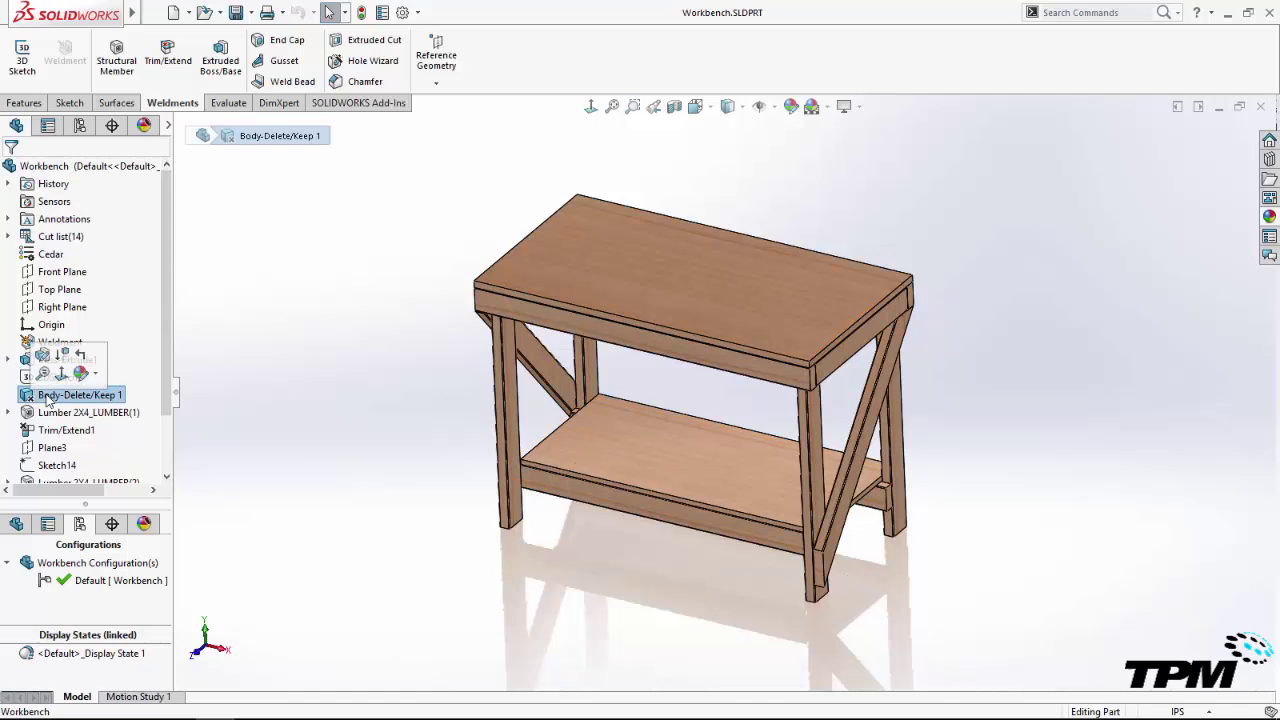
pyautogui.click(80, 354)
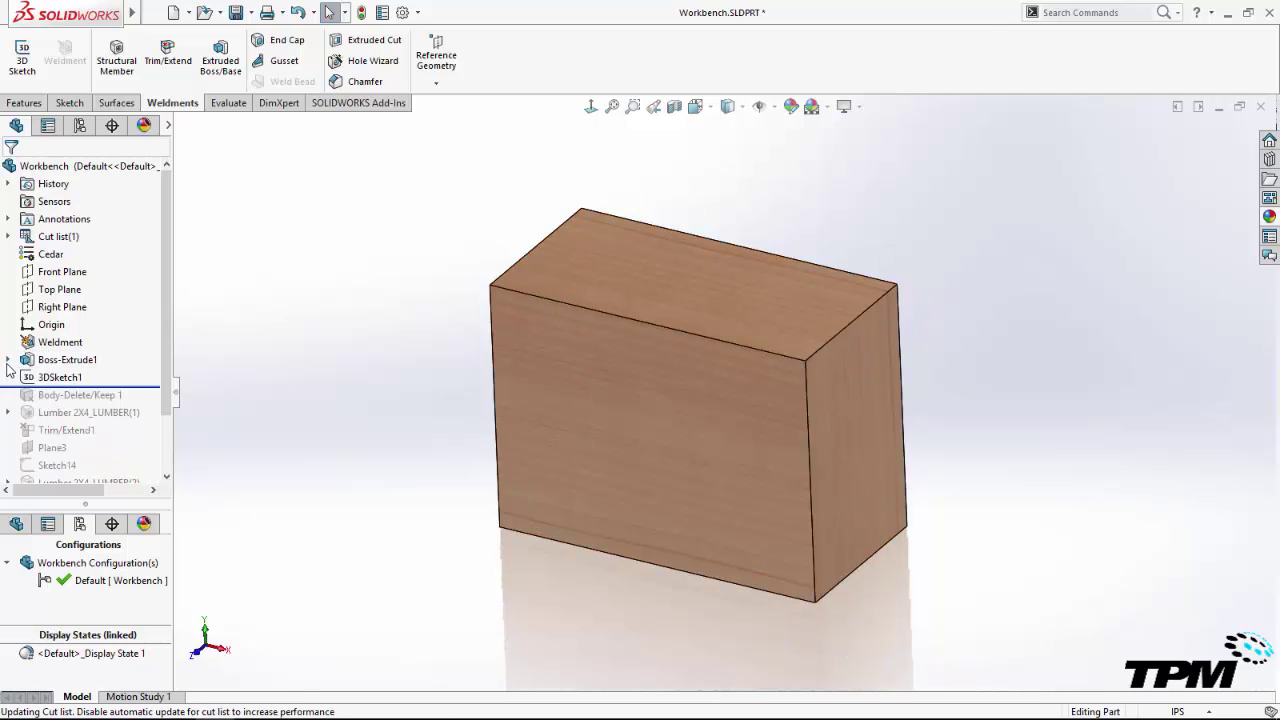
pyautogui.click(8, 360)
pyautogui.click(49, 377)
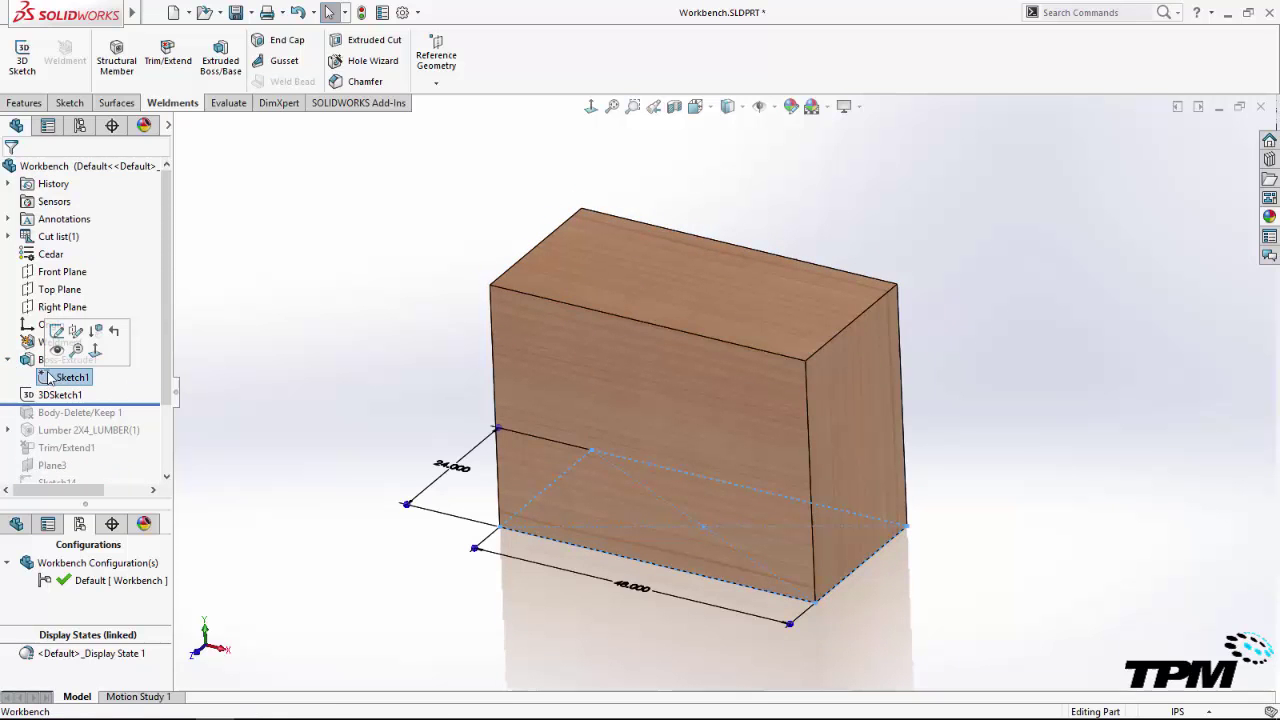
pyautogui.click(57, 333)
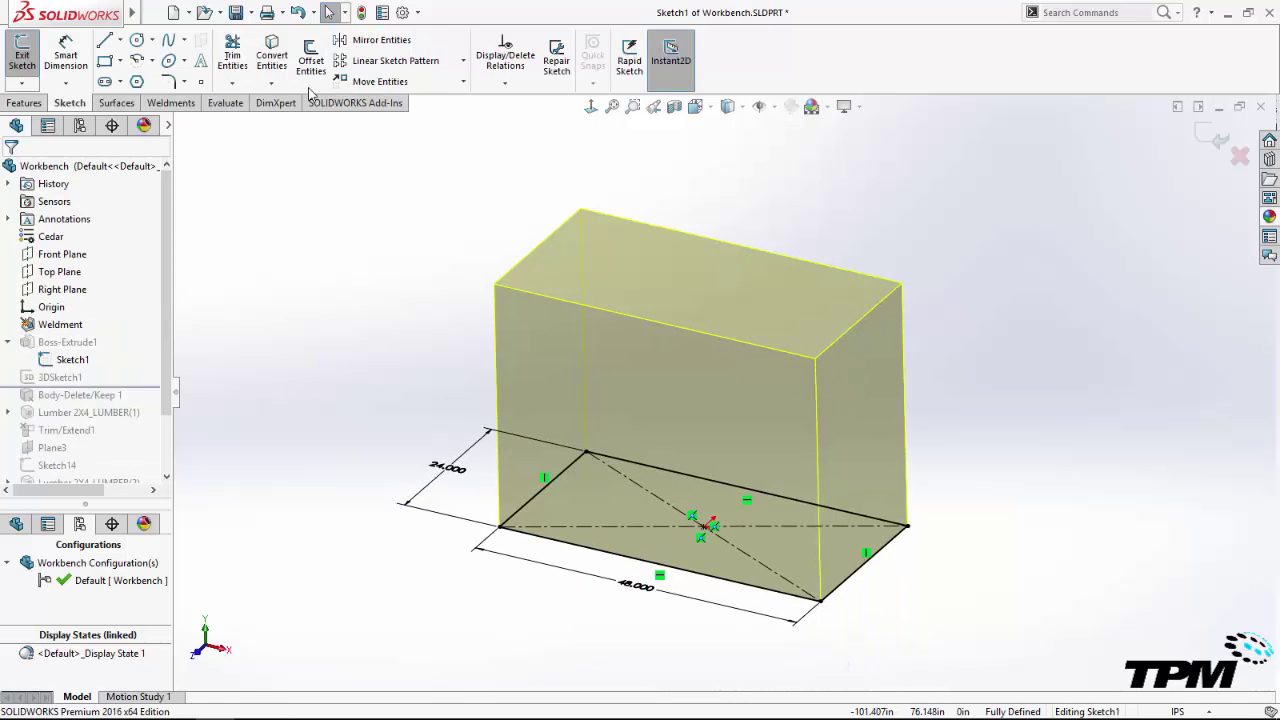
pyautogui.click(361, 12)
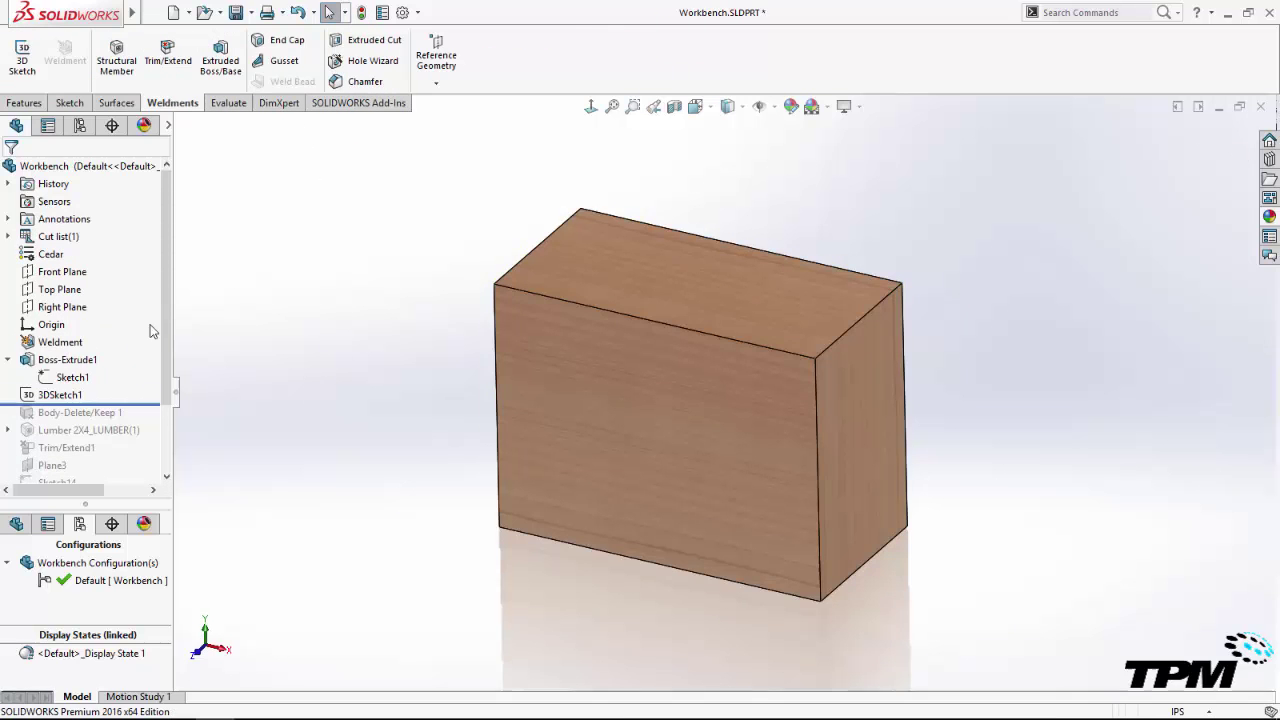
# - Review 3DSketch1, the frame sketch, then roll forward past Body-Delete/Keep 1
pyautogui.click(45, 394)
pyautogui.click(57, 350)
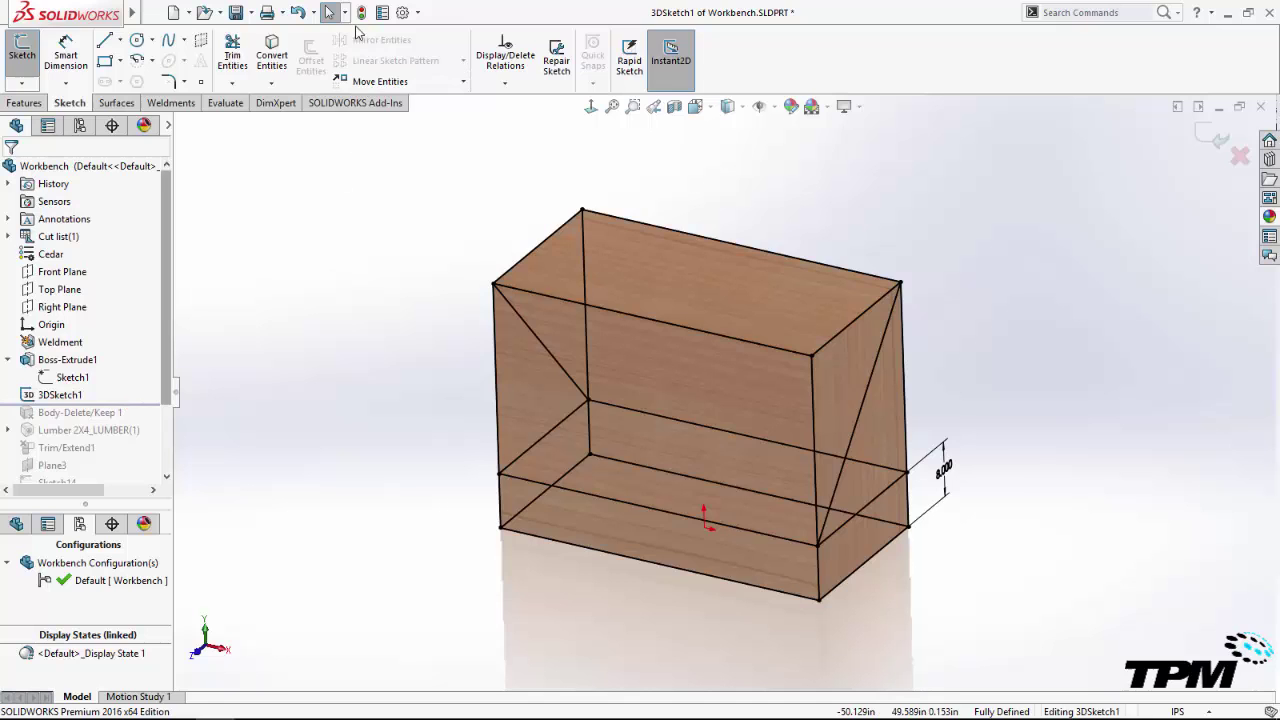
pyautogui.click(361, 12)
pyautogui.moveTo(149, 408); pyautogui.dragTo(160, 421)
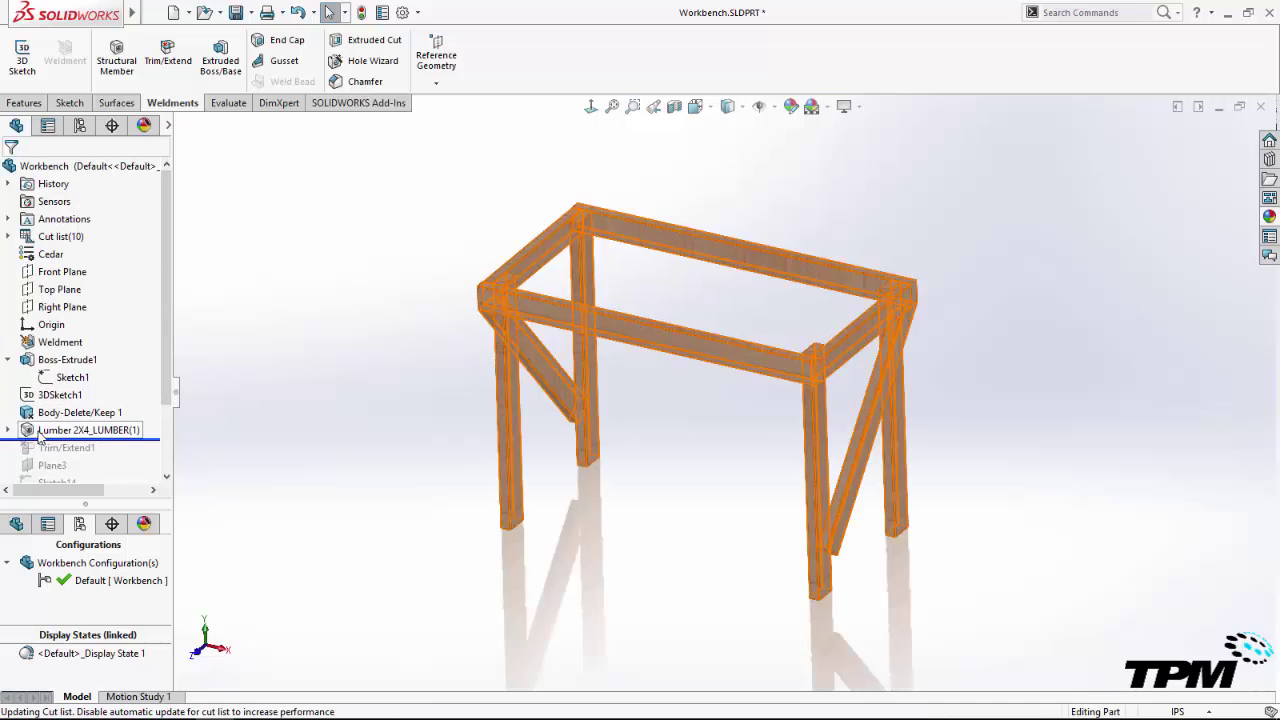
# - Review the Lumber 2X4 member feature and roll the model forward to the end
pyautogui.click(97, 431)
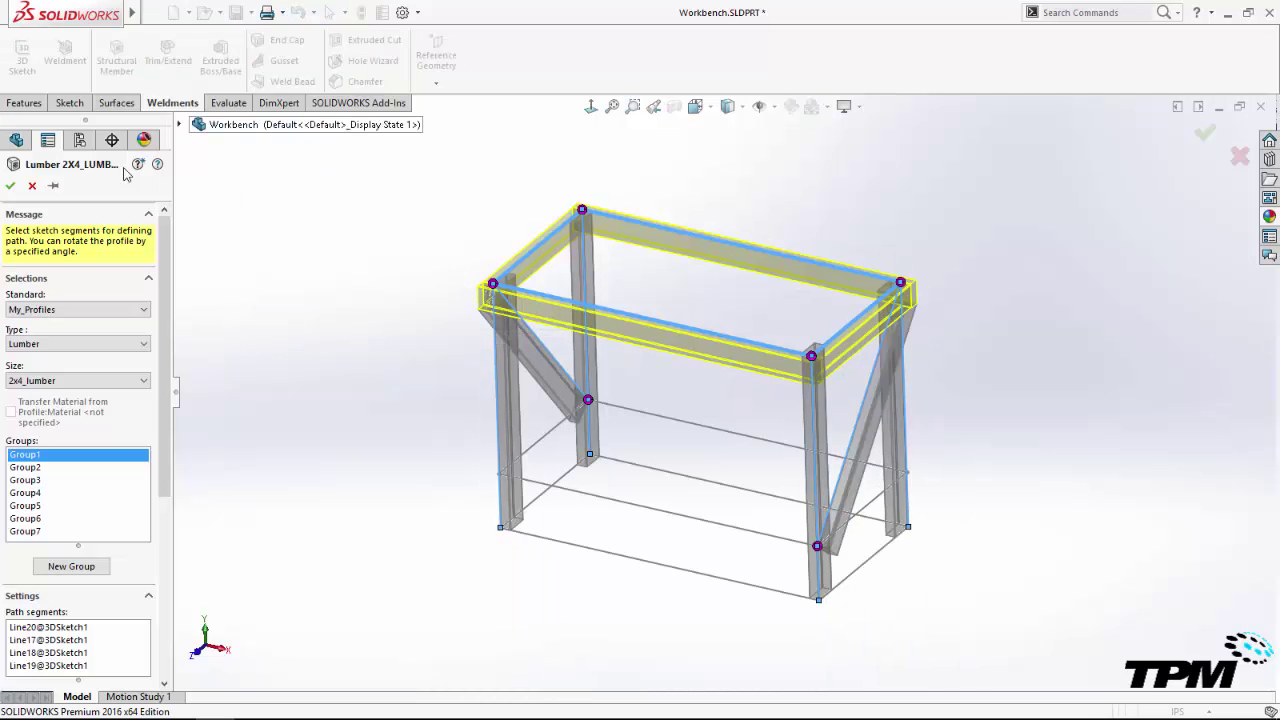
pyautogui.click(10, 188)
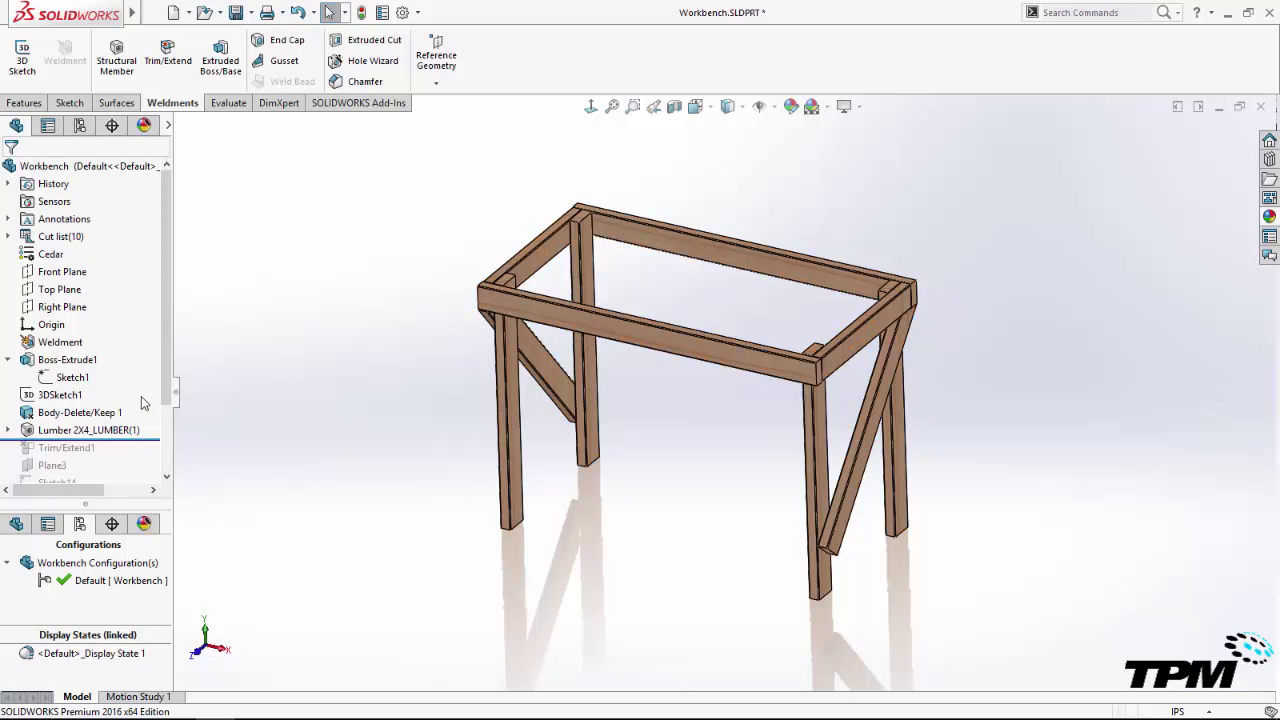
pyautogui.rightClick(155, 437)
pyautogui.click(165, 425)
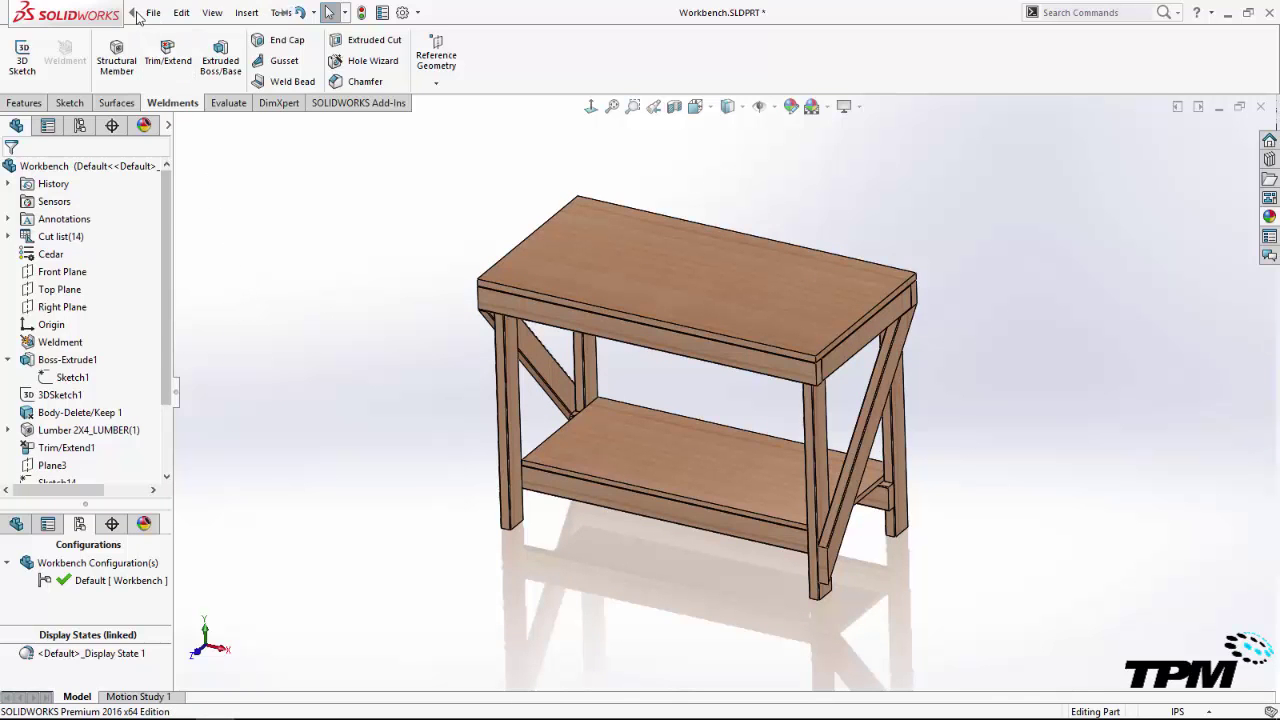
# - Browse the main menus and close them without inserting anything
pyautogui.click(158, 12)
pyautogui.moveTo(246, 12)
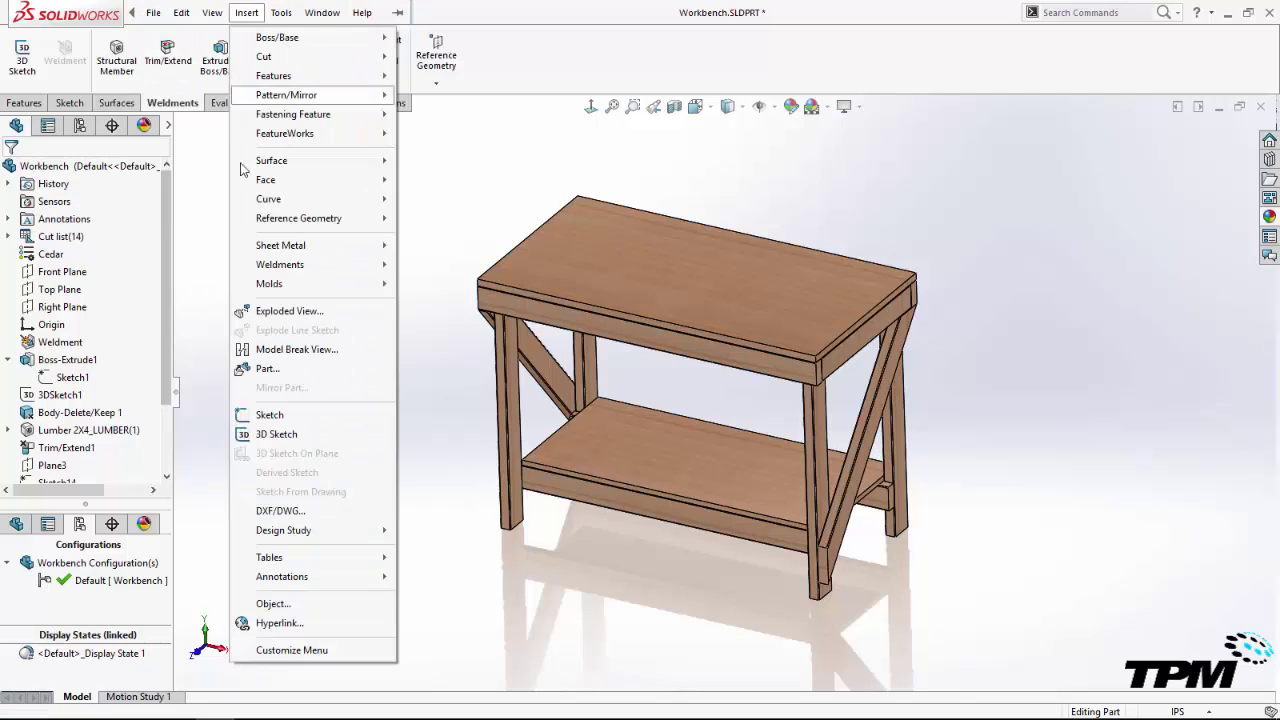
pyautogui.moveTo(270, 557)
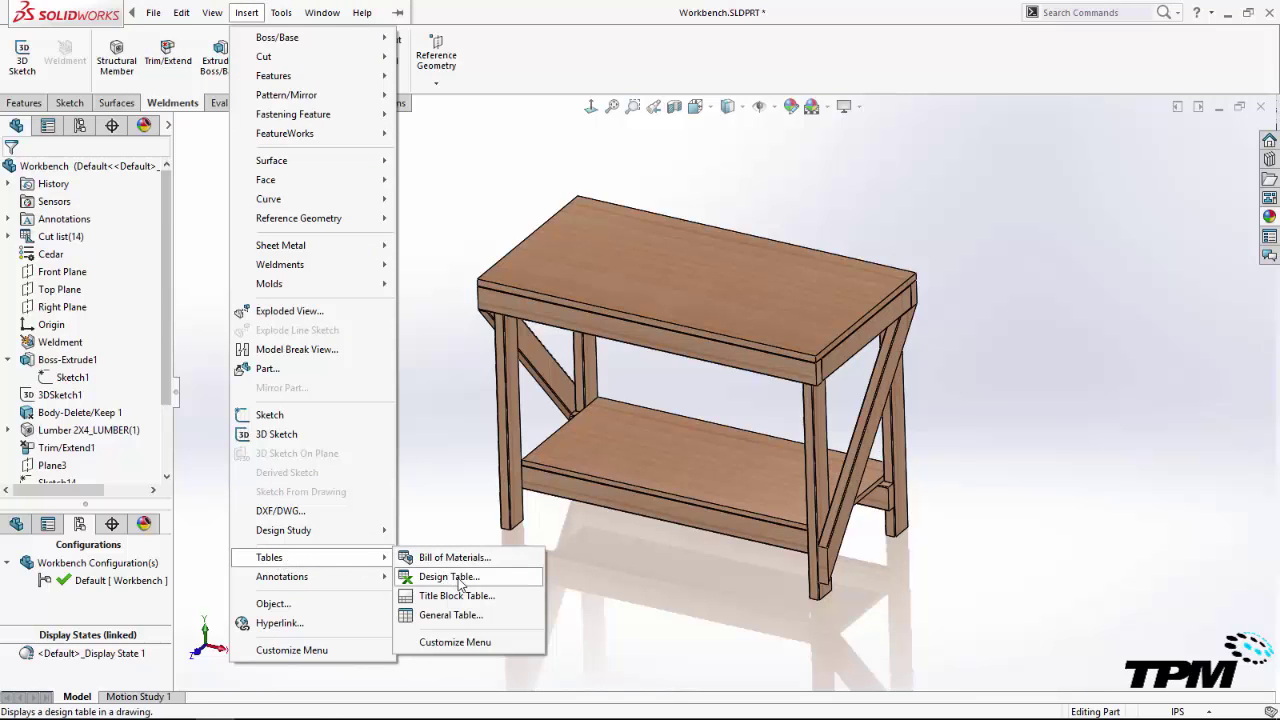
pyautogui.click(647, 599)
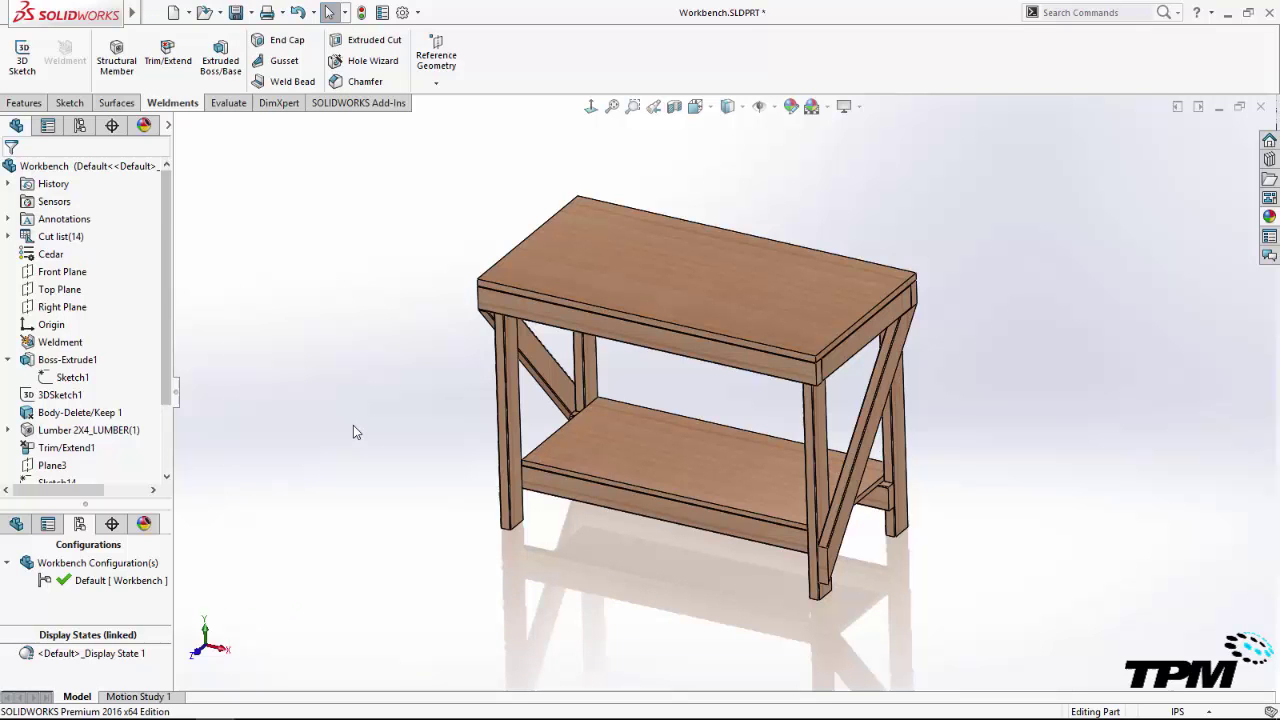
# - Show the part's Weldments document properties: automatic cut lists, derived configurations off
pyautogui.click(402, 12)
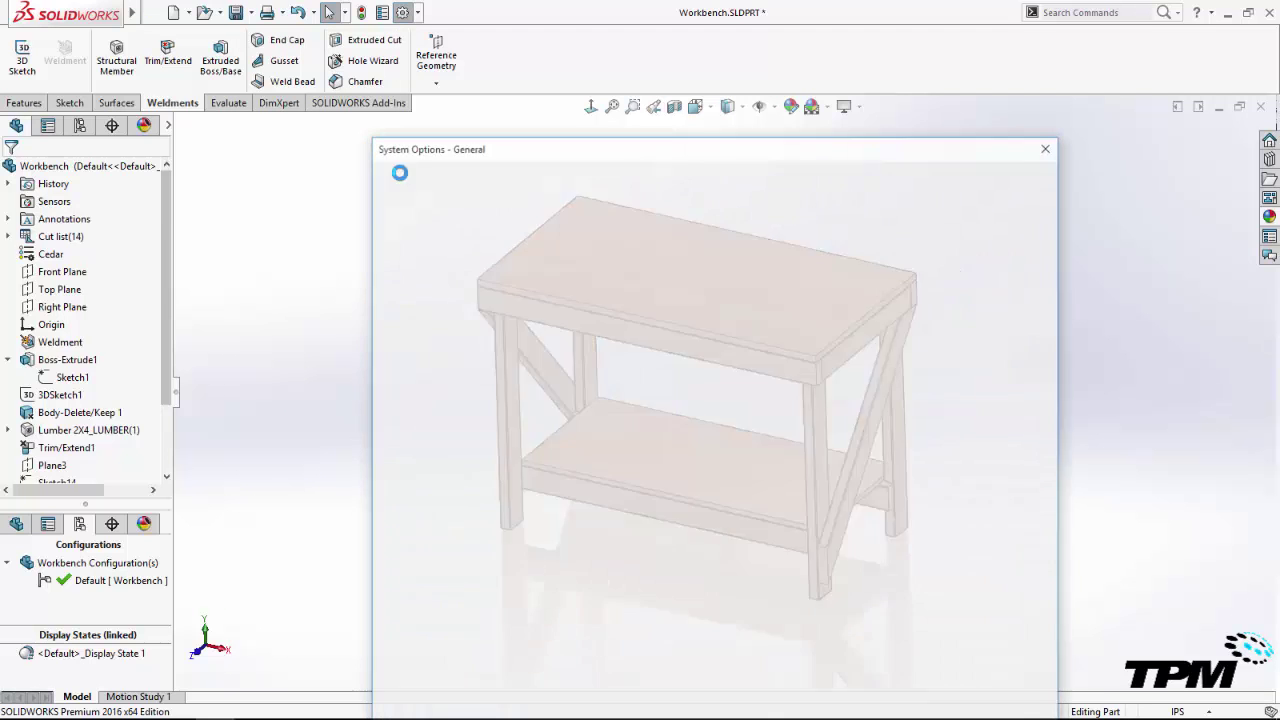
pyautogui.moveTo(554, 147); pyautogui.dragTo(476, 68)
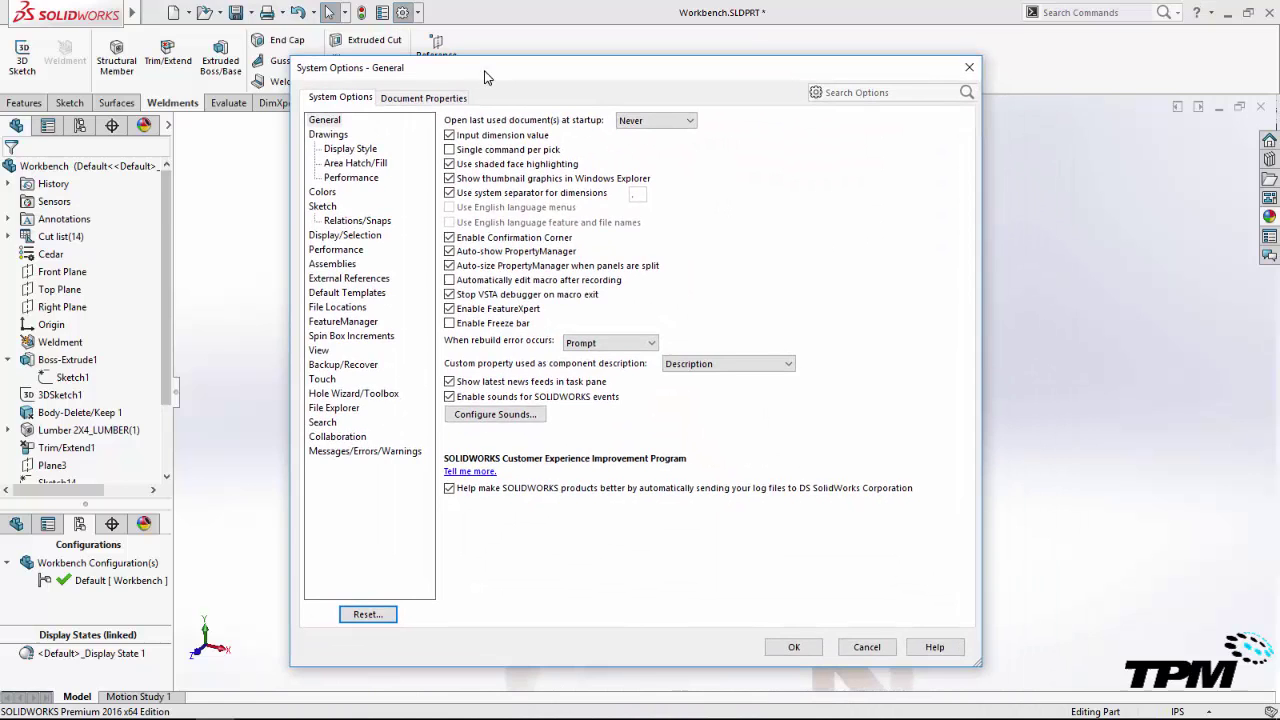
pyautogui.click(423, 99)
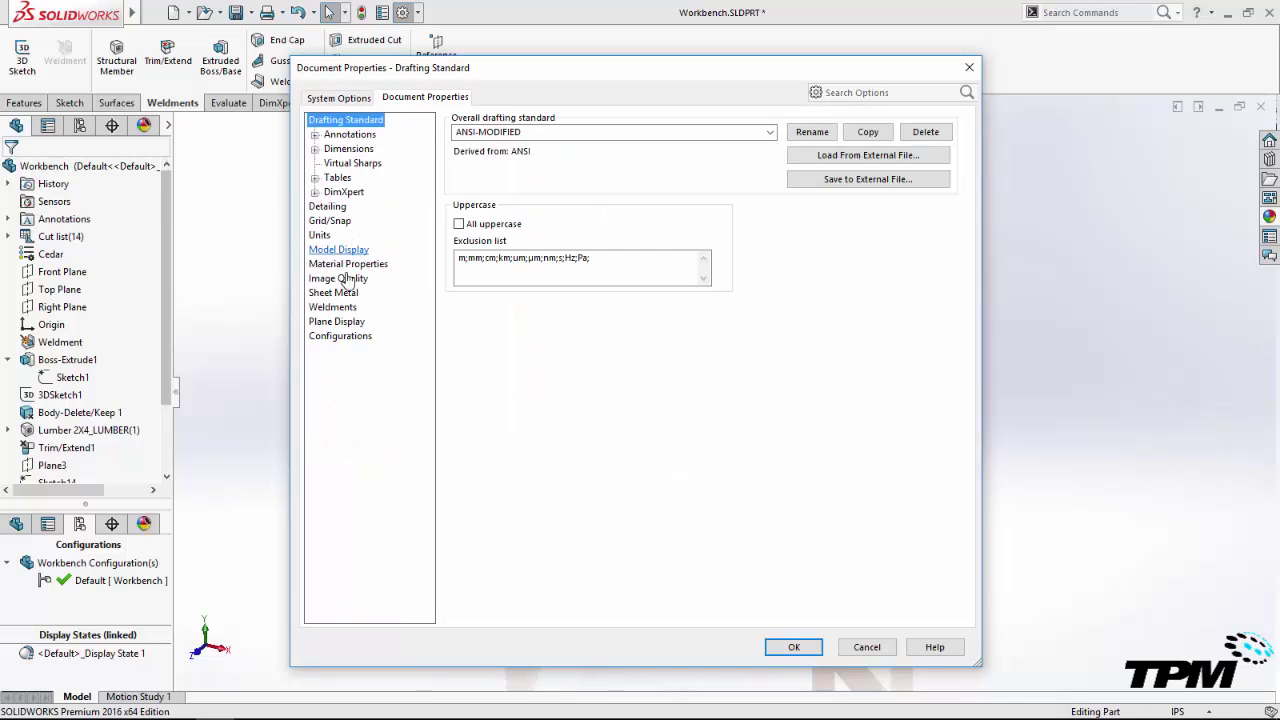
pyautogui.click(333, 308)
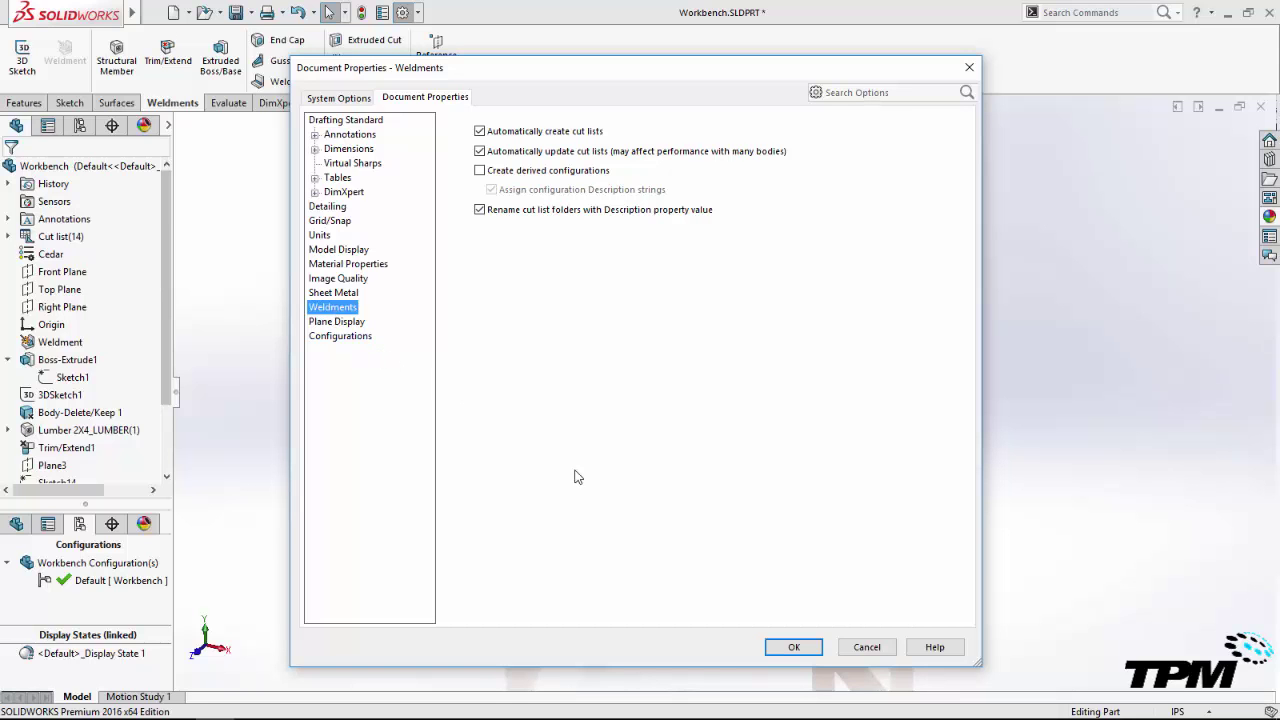
# - Close Options and show the bench's 36, 48 and 24 dimensions labelled with their names
pyautogui.click(792, 647)
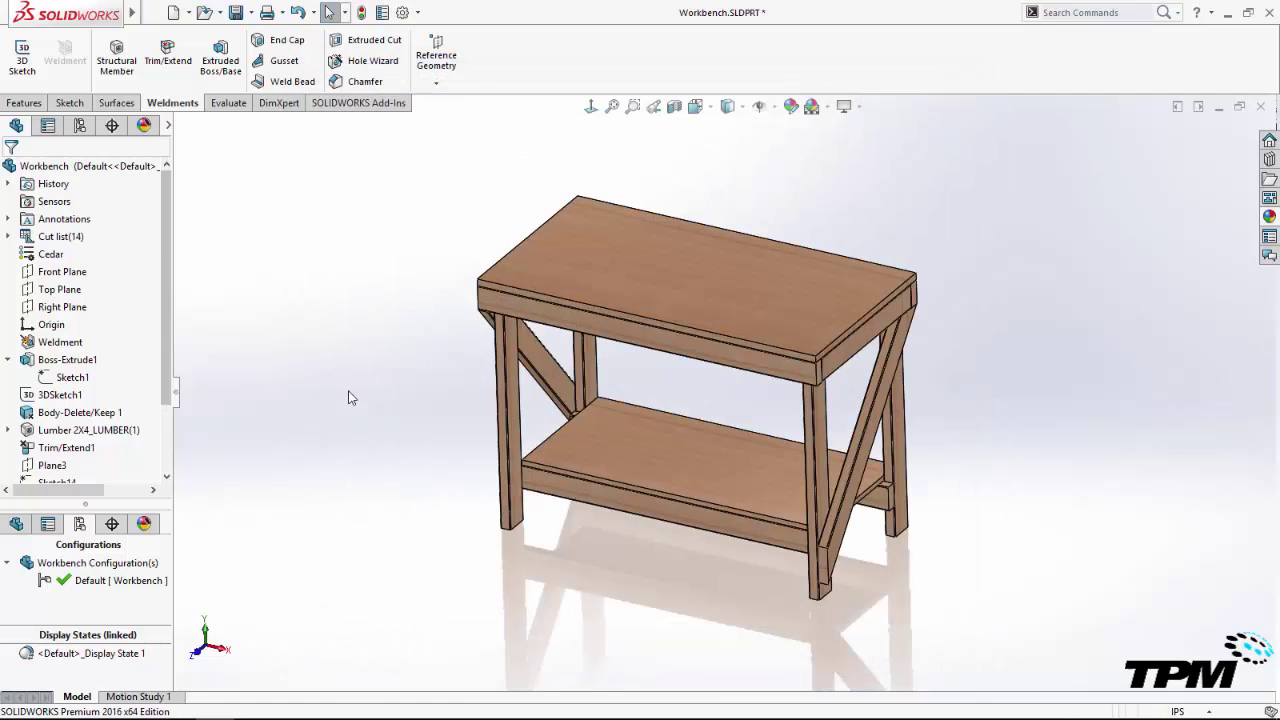
pyautogui.rightClick(74, 222)
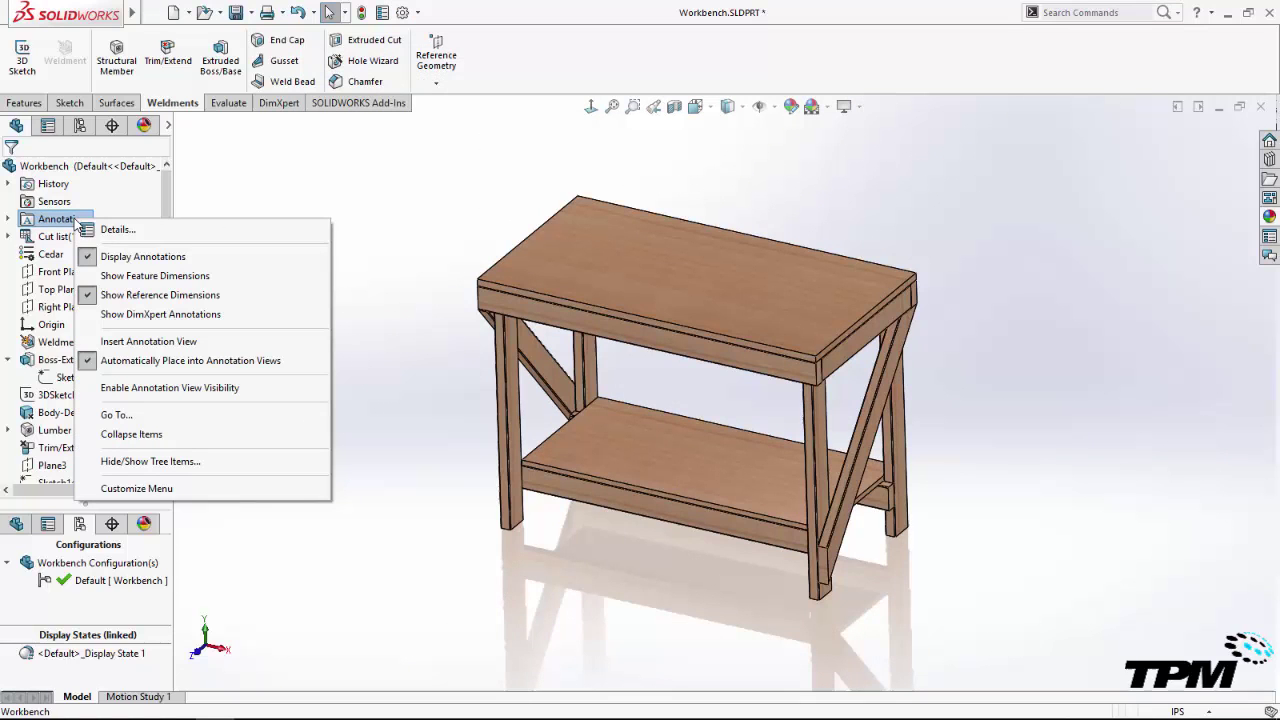
pyautogui.click(130, 284)
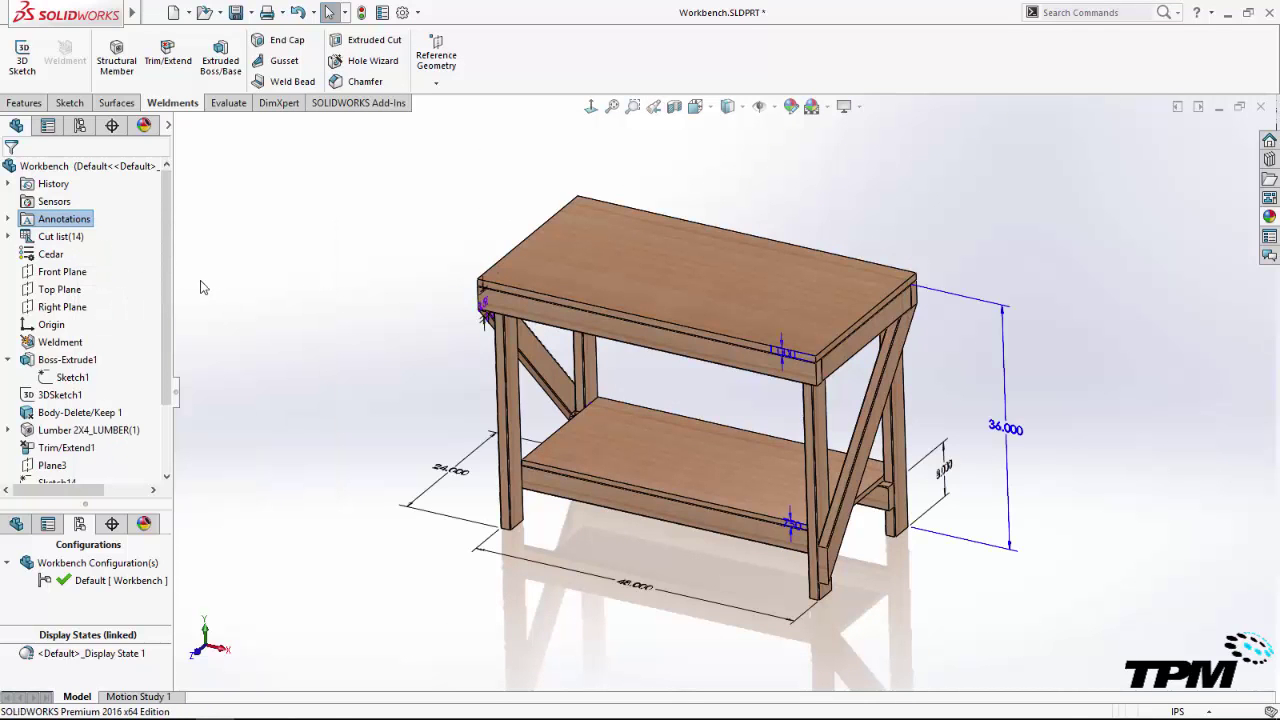
pyautogui.click(760, 106)
pyautogui.click(784, 377)
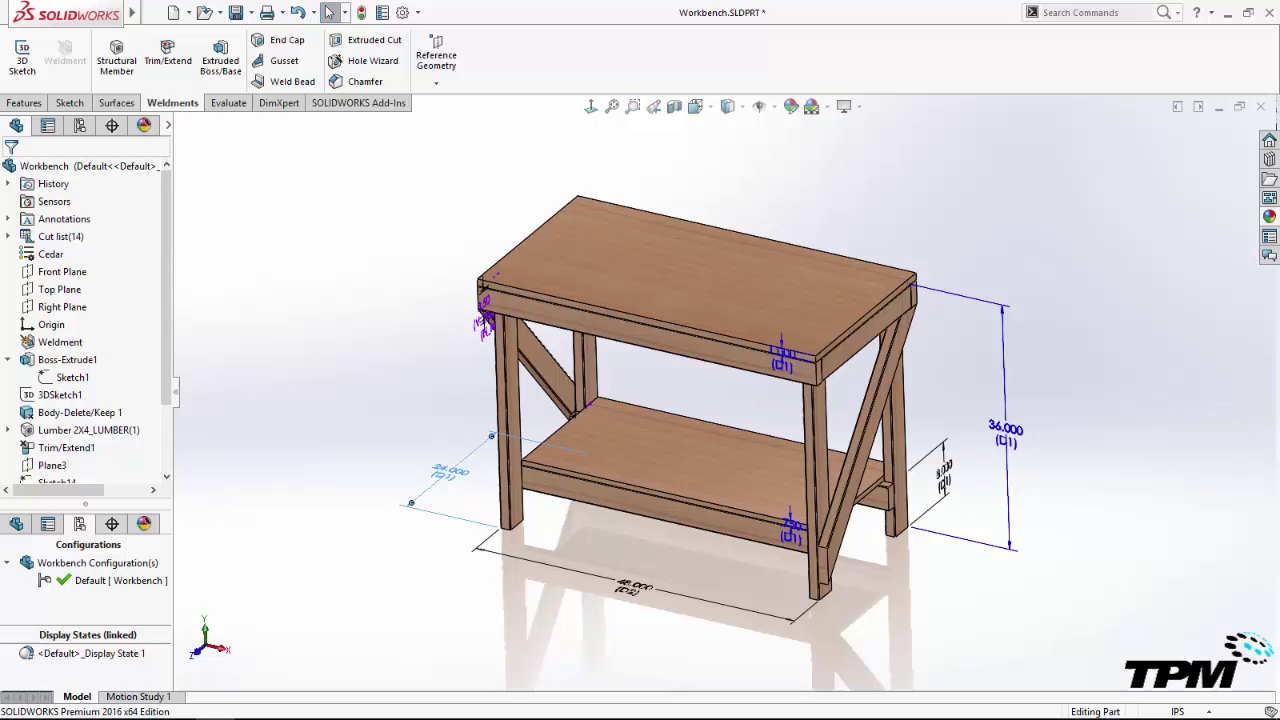
# - Rename the 24.000 dimension to Depth and the 48.000 dimension to Width
pyautogui.doubleClick(460, 469)
pyautogui.click(442, 481)
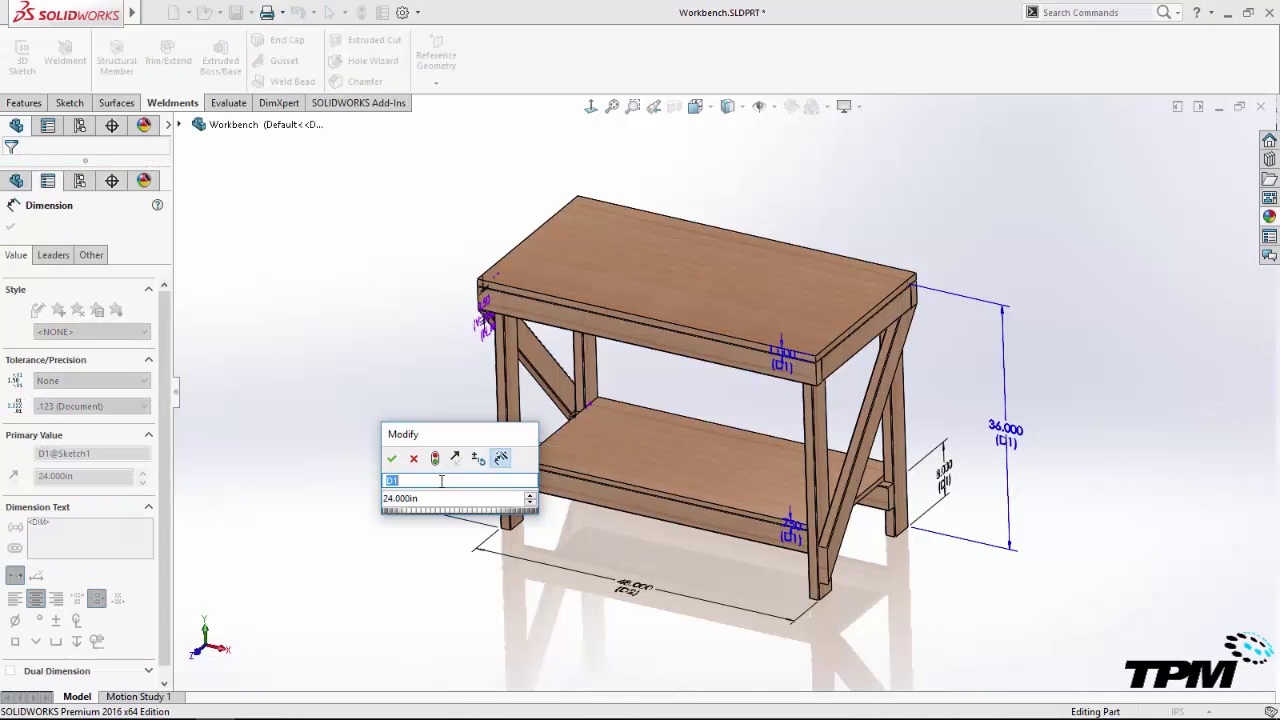
pyautogui.write('Depth')
pyautogui.press('Tab')
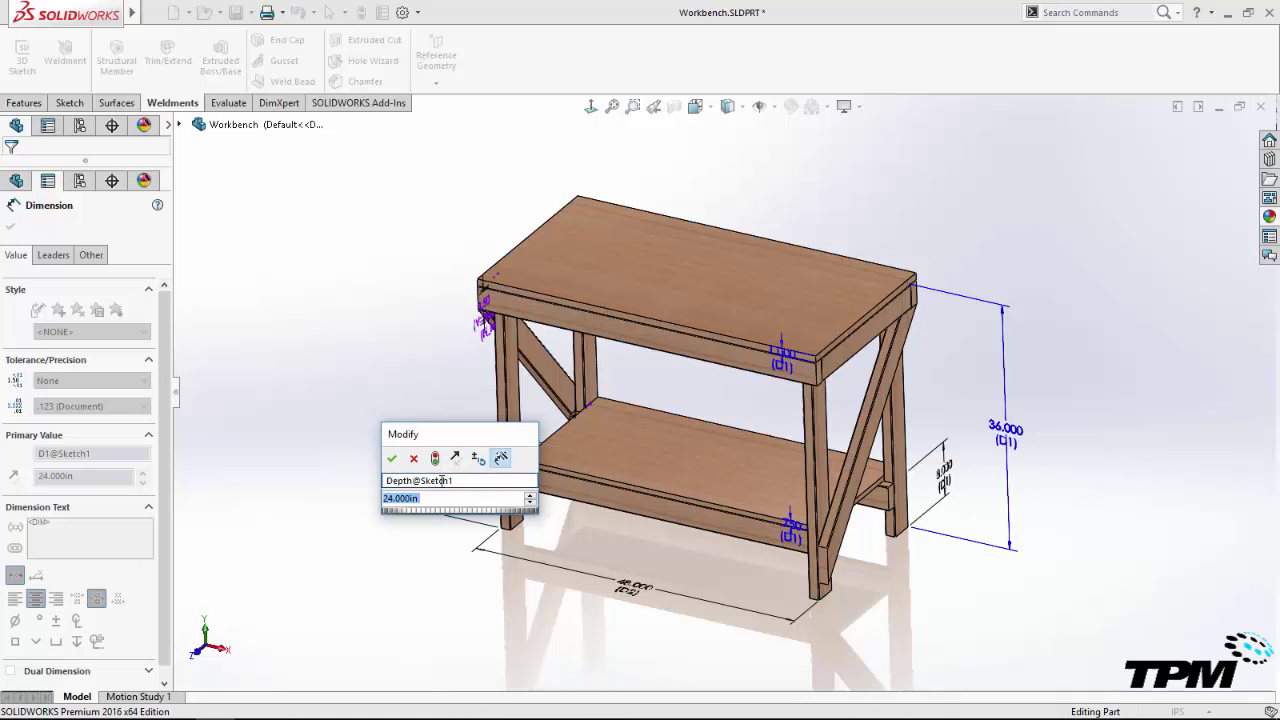
pyautogui.click(393, 459)
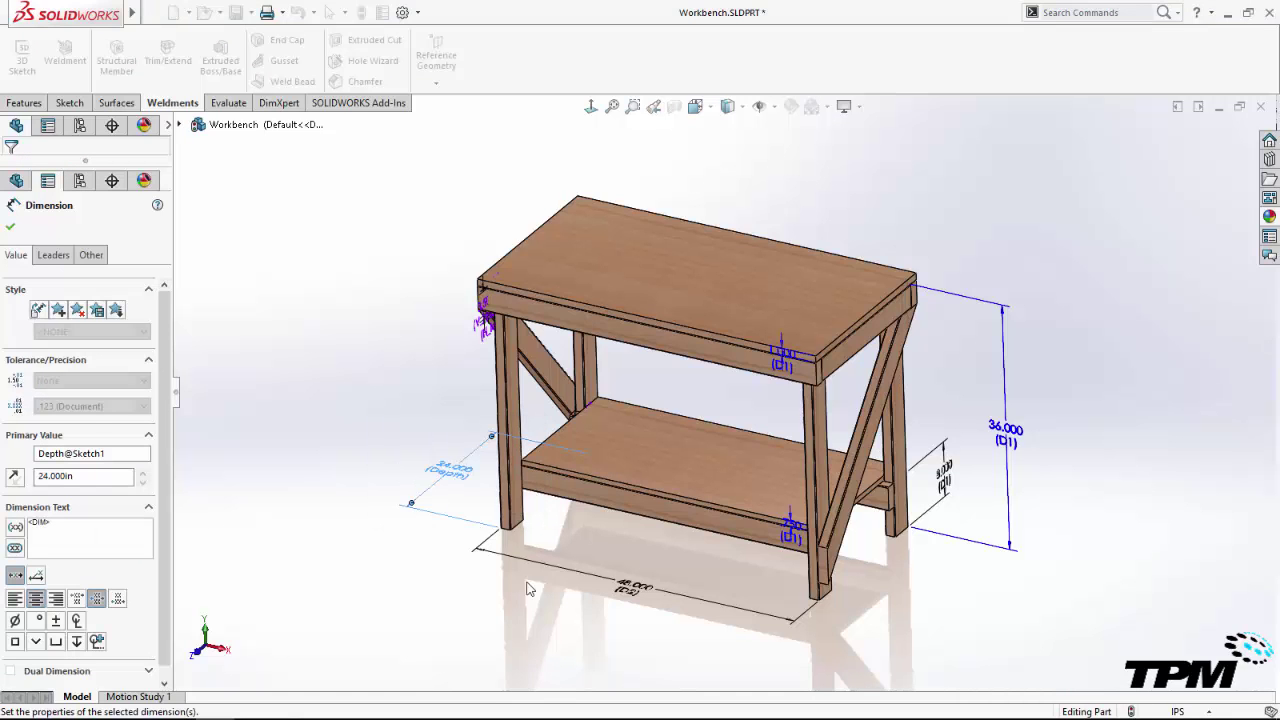
pyautogui.doubleClick(650, 595)
pyautogui.doubleClick(640, 609)
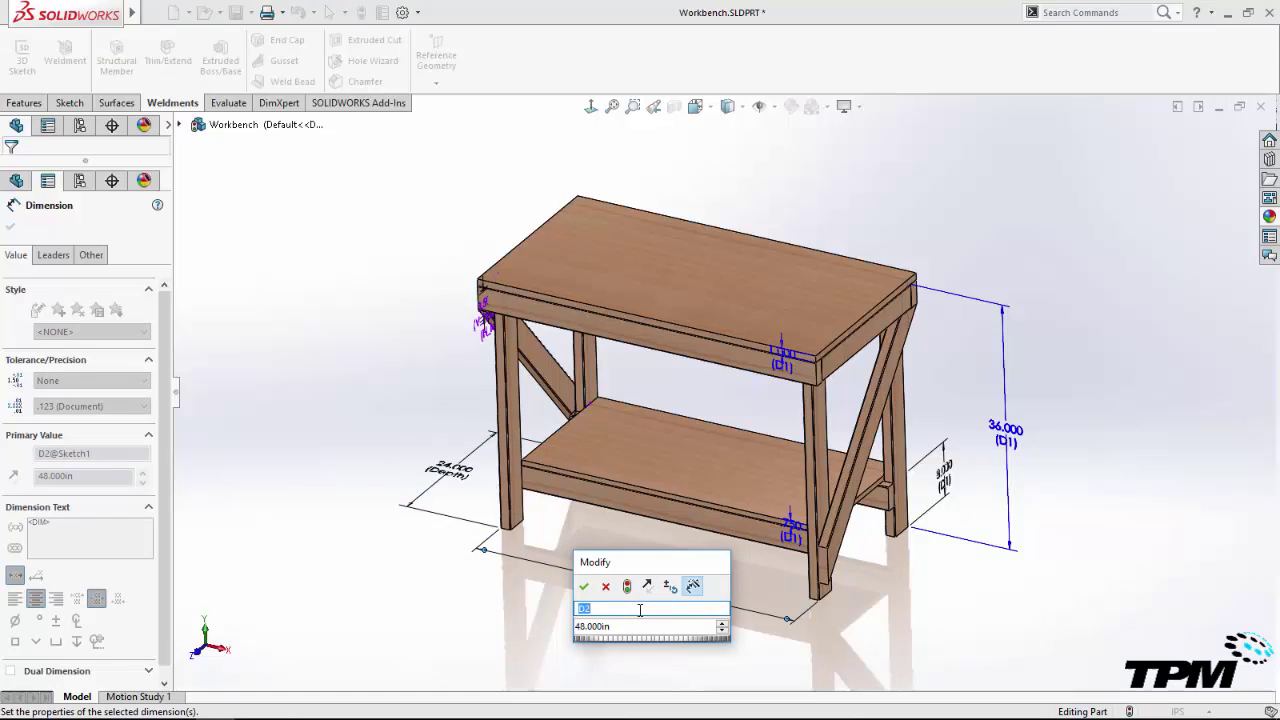
pyautogui.write('Width')
pyautogui.click(584, 586)
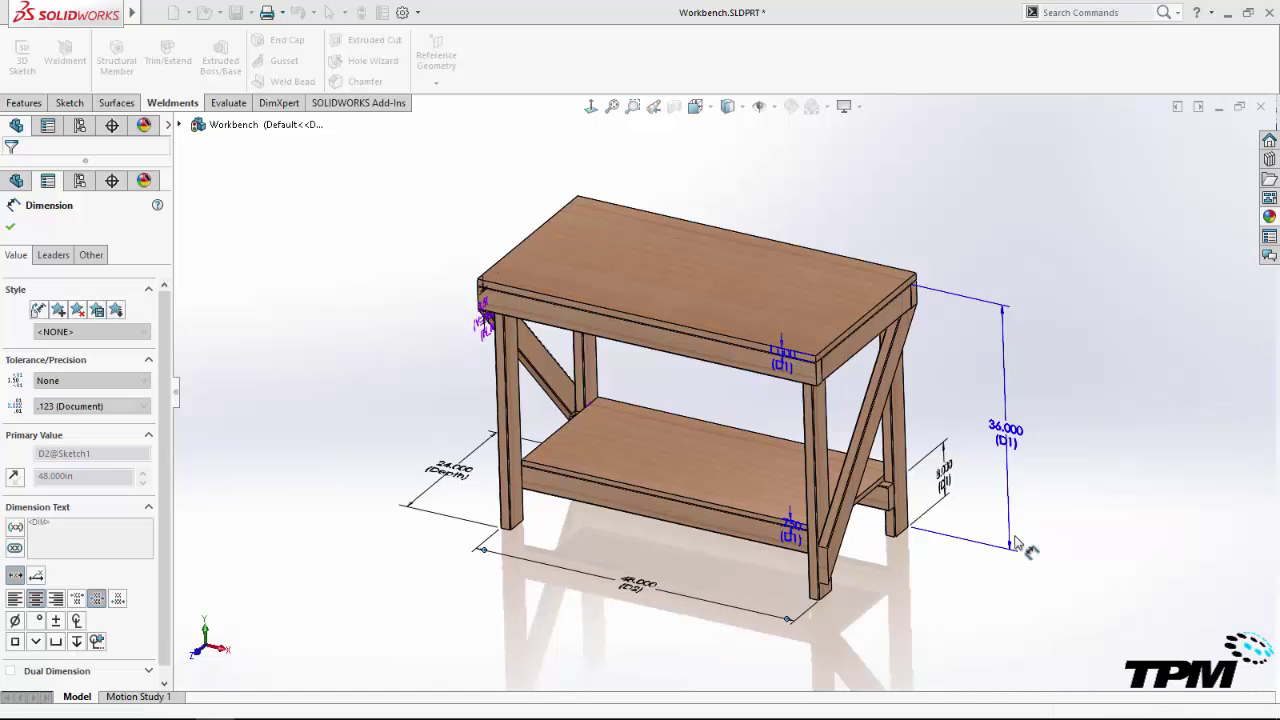
# - Rename the 36.000 dimension to Height and close the PropertyManager
pyautogui.click(1006, 430)
pyautogui.doubleClick(1008, 428)
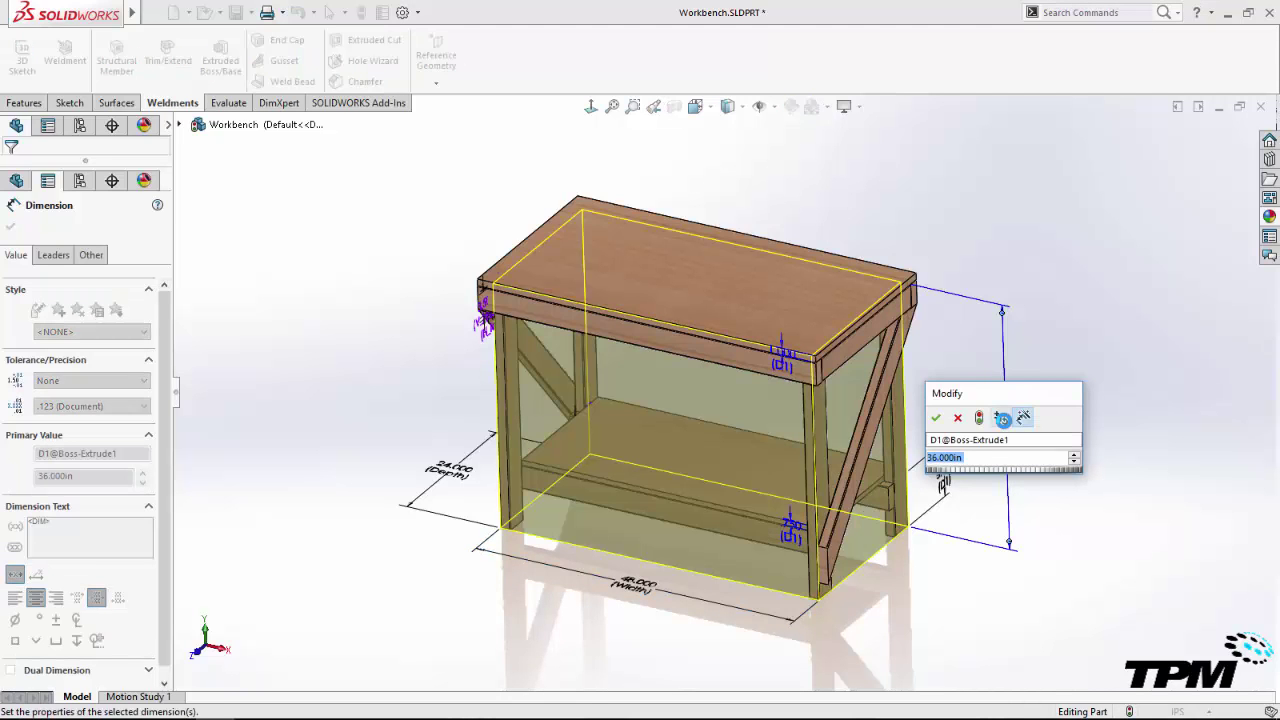
pyautogui.click(1027, 438)
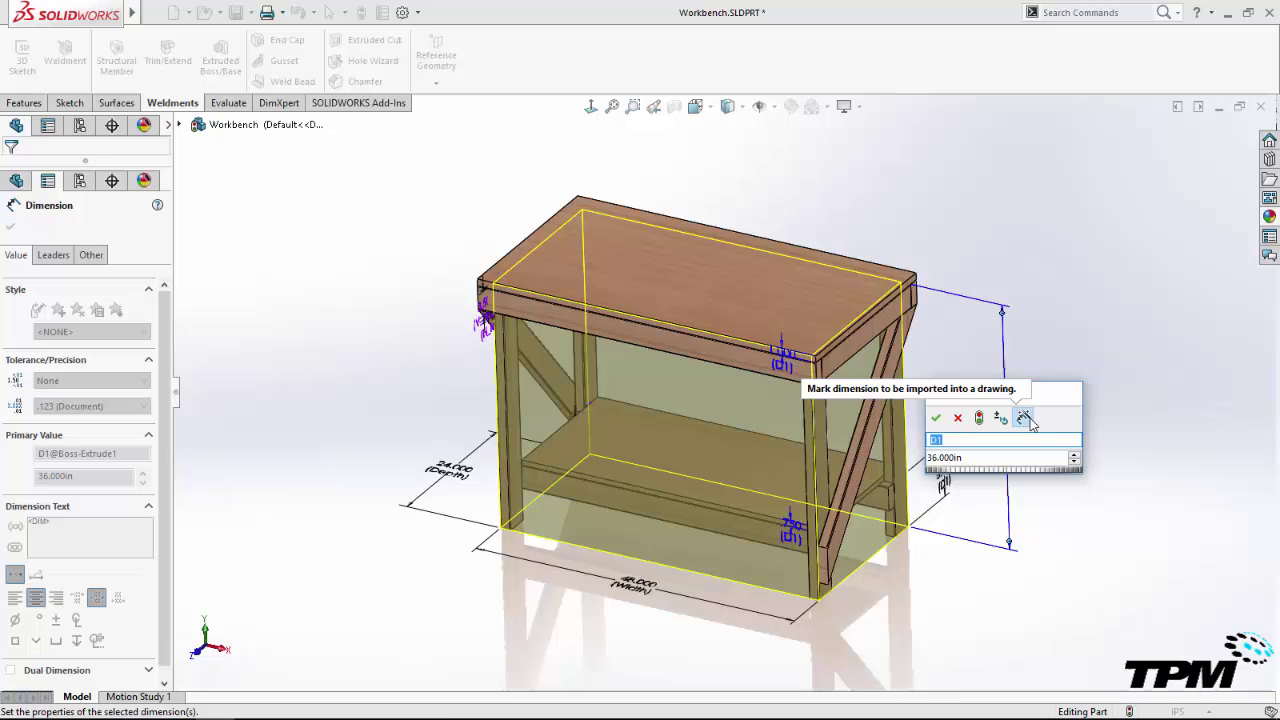
pyautogui.write('Height')
pyautogui.press('Tab')
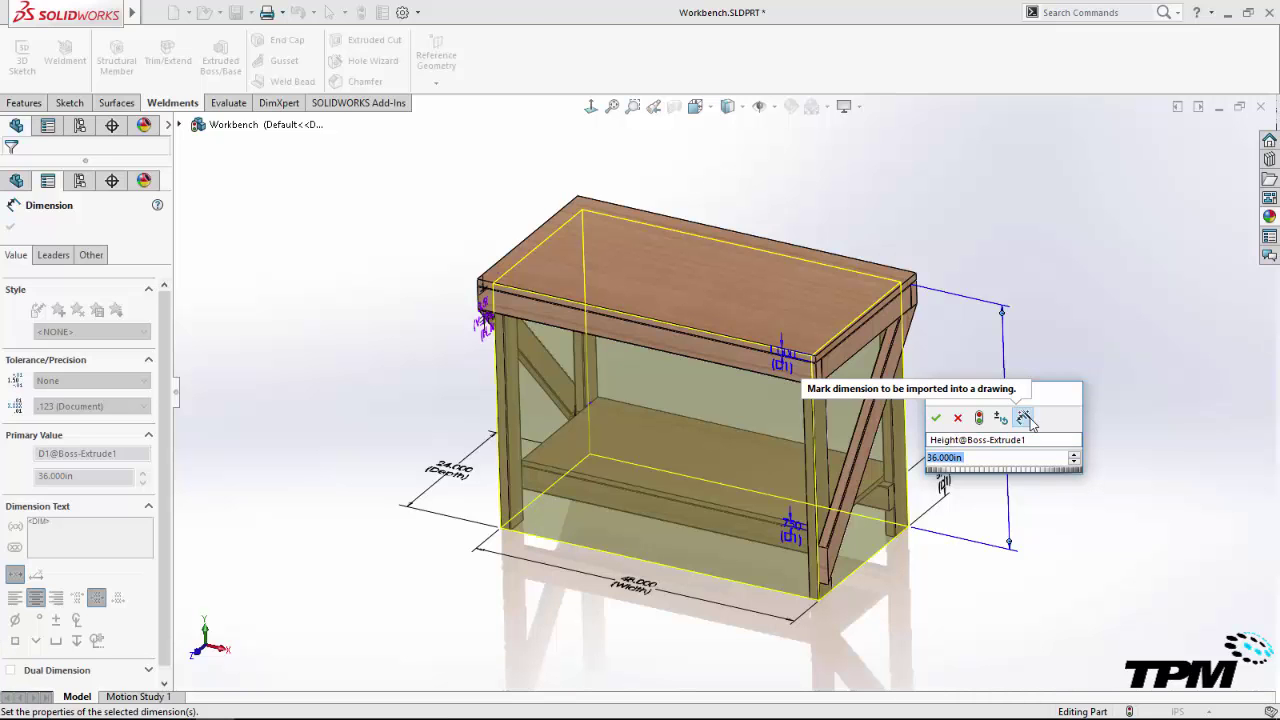
pyautogui.click(936, 418)
pyautogui.click(1052, 376)
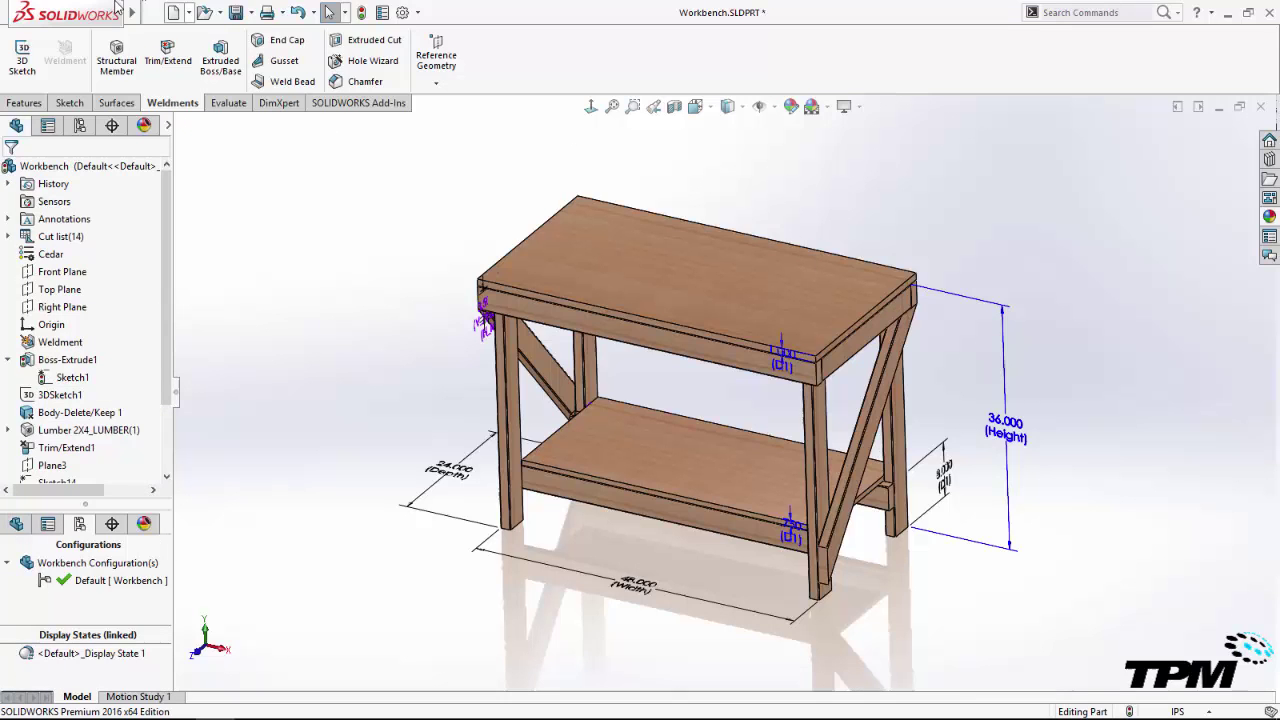
# - Select the Height 36.000, Width 48.000 and Depth 24.000 dimensions together
pyautogui.click(181, 12)
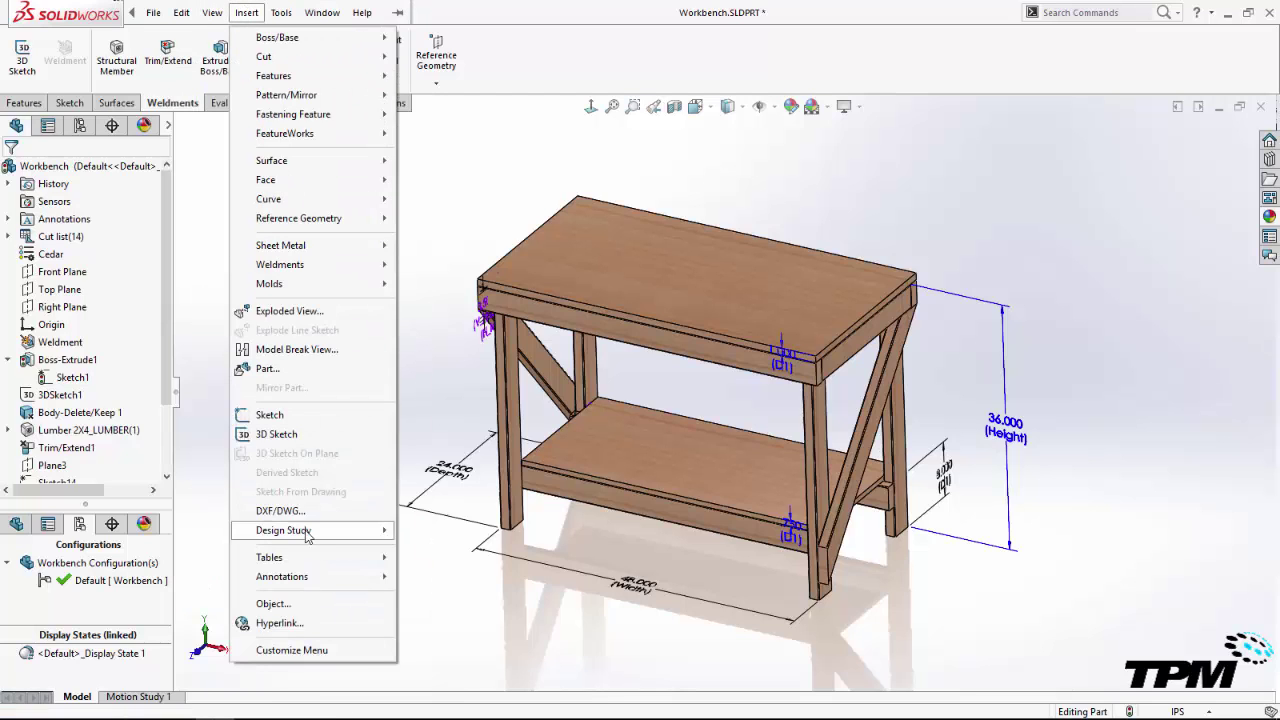
pyautogui.moveTo(388, 568)
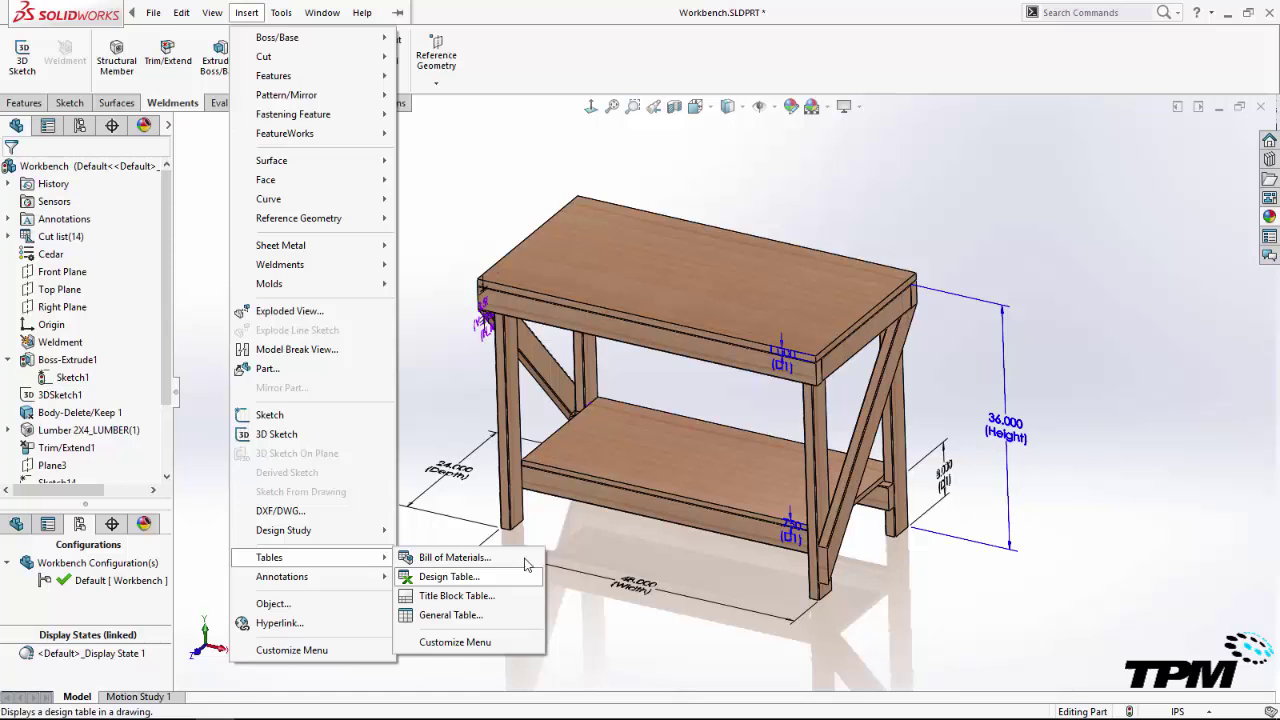
pyautogui.click(946, 223)
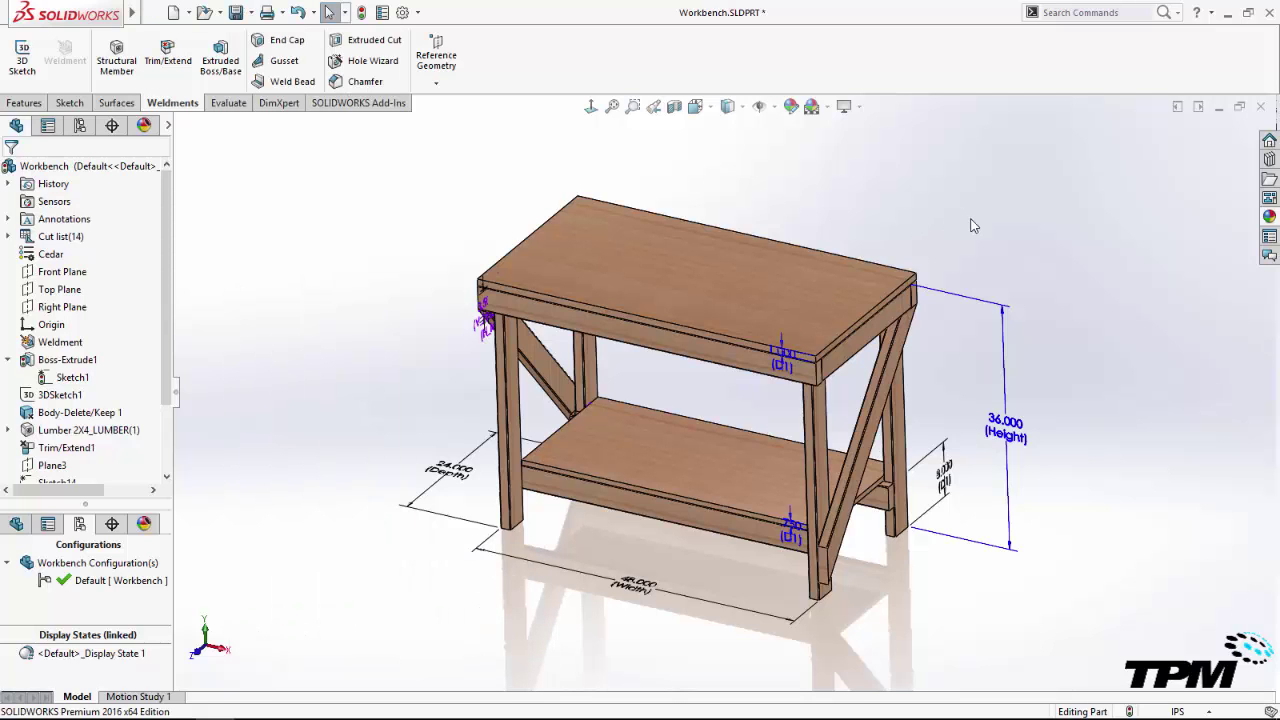
pyautogui.click(1006, 380)
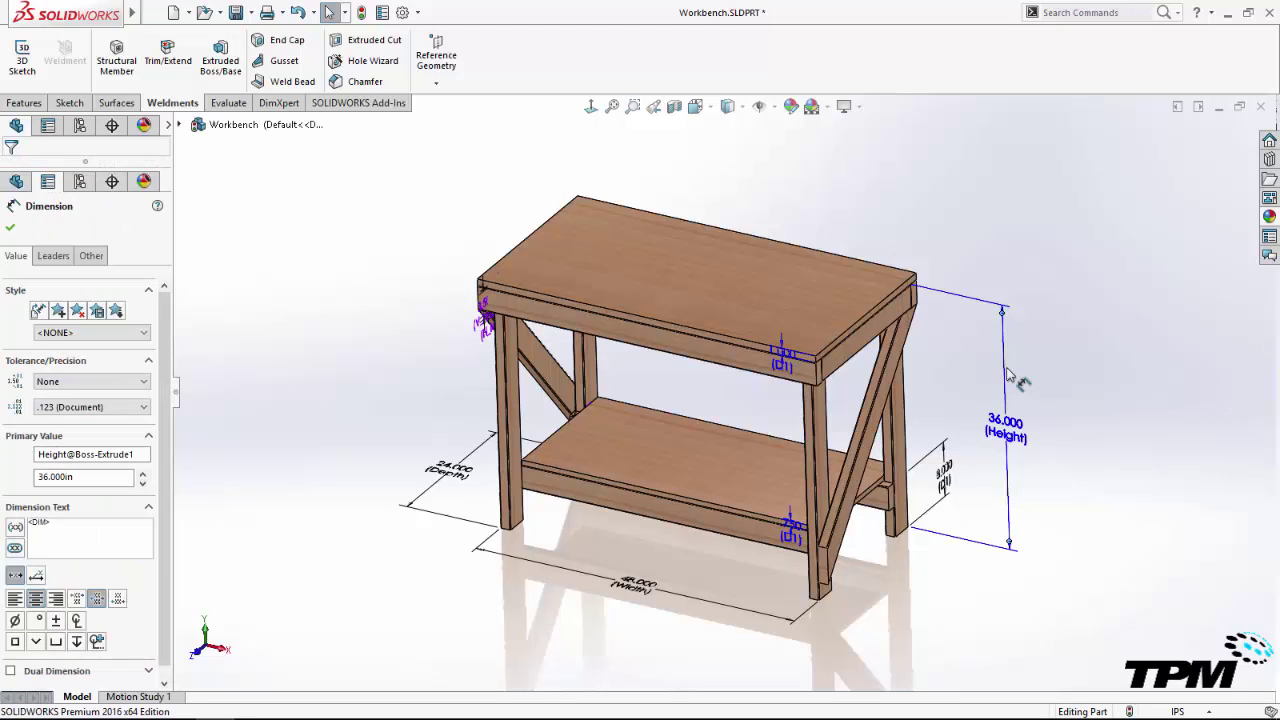
pyautogui.keyDown('ctrl'); pyautogui.click(714, 603); pyautogui.keyUp('ctrl')
pyautogui.keyDown('ctrl'); pyautogui.click(455, 528); pyautogui.keyUp('ctrl')
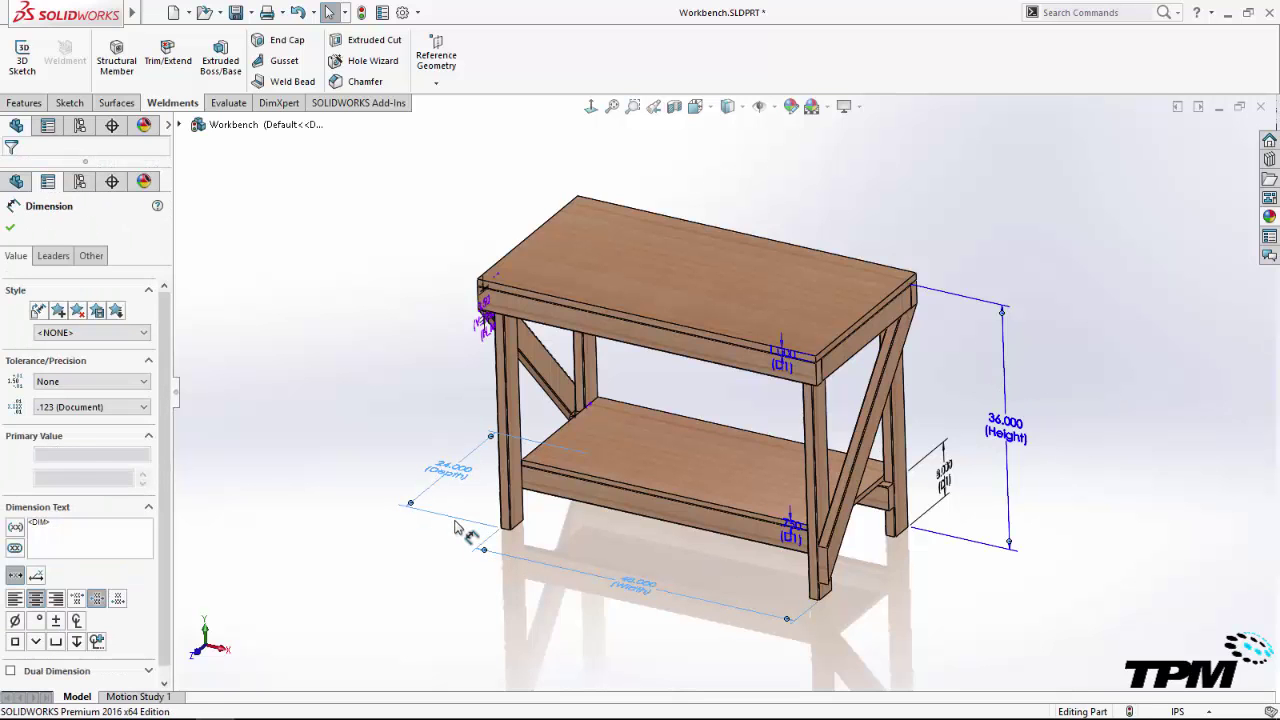
# - Open Configure Dimension and add configuration rows such as kids, entering values like 42, 96 and 30
pyautogui.rightClick(456, 524)
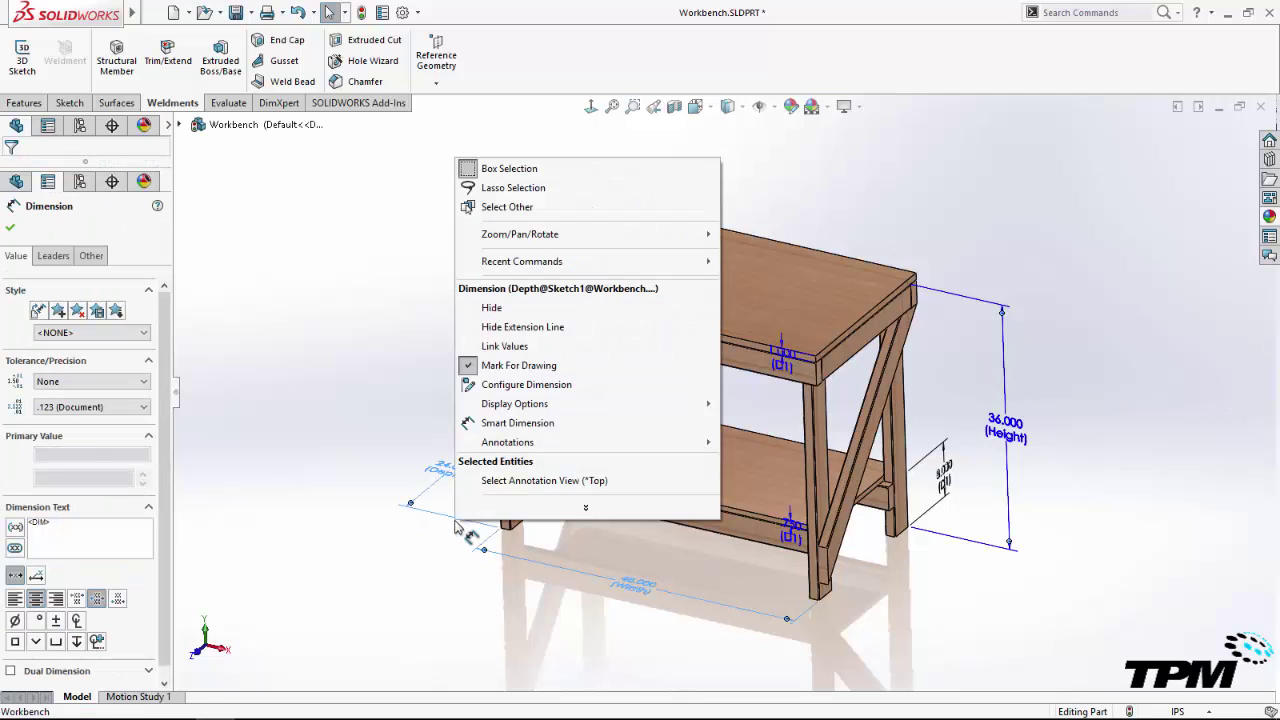
pyautogui.click(543, 400)
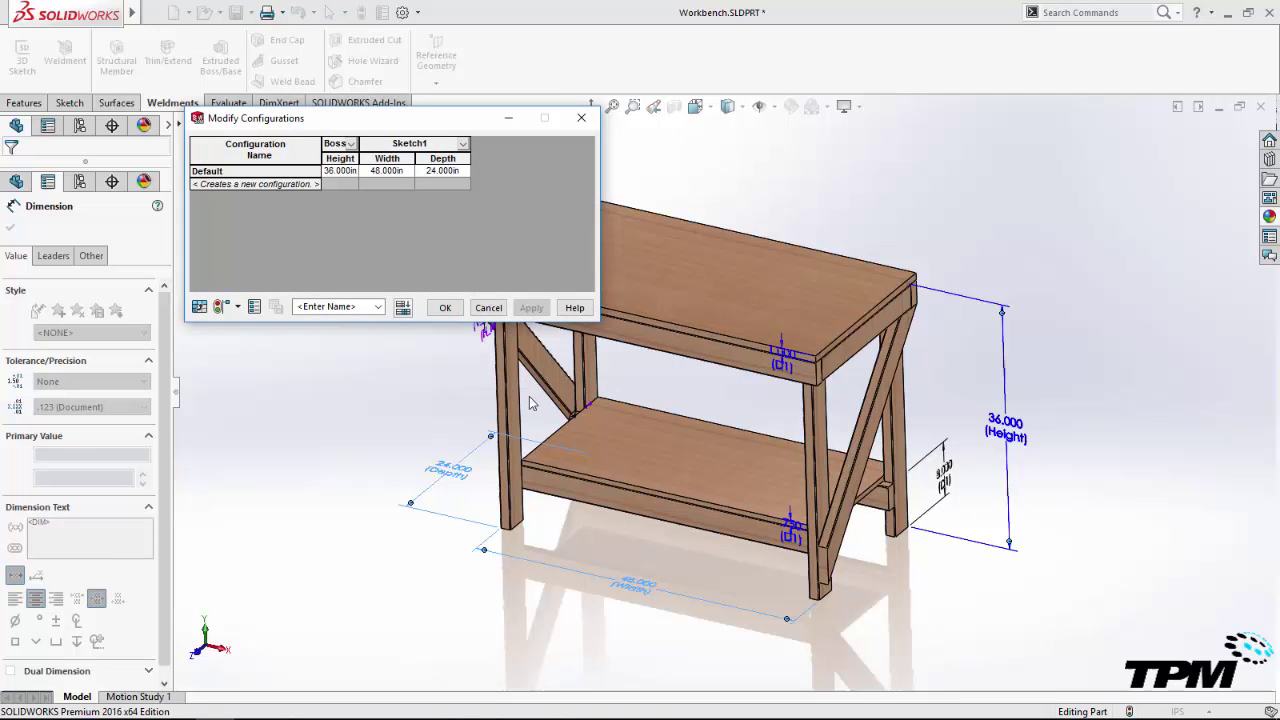
pyautogui.moveTo(428, 320); pyautogui.dragTo(428, 488)
pyautogui.click(270, 186)
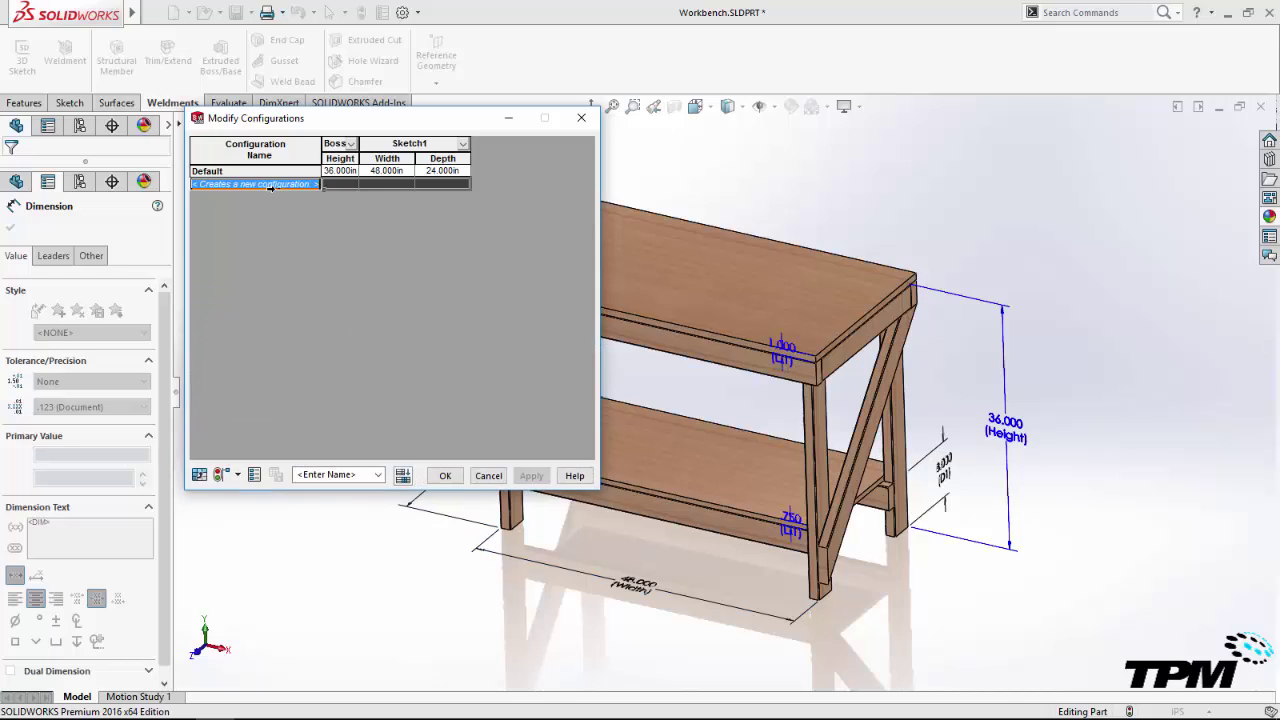
pyautogui.write('kids')
pyautogui.press('Tab')
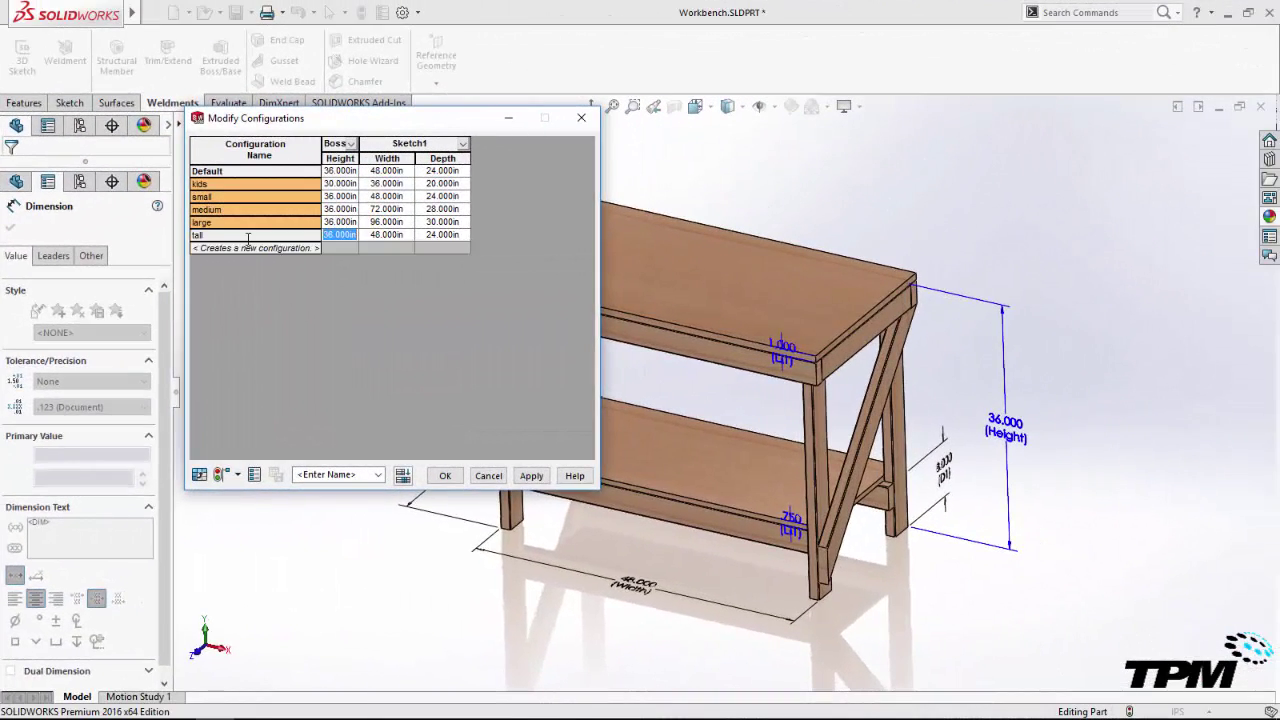
pyautogui.write('42')
pyautogui.press('Tab')
pyautogui.write('96')
pyautogui.press('Tab')
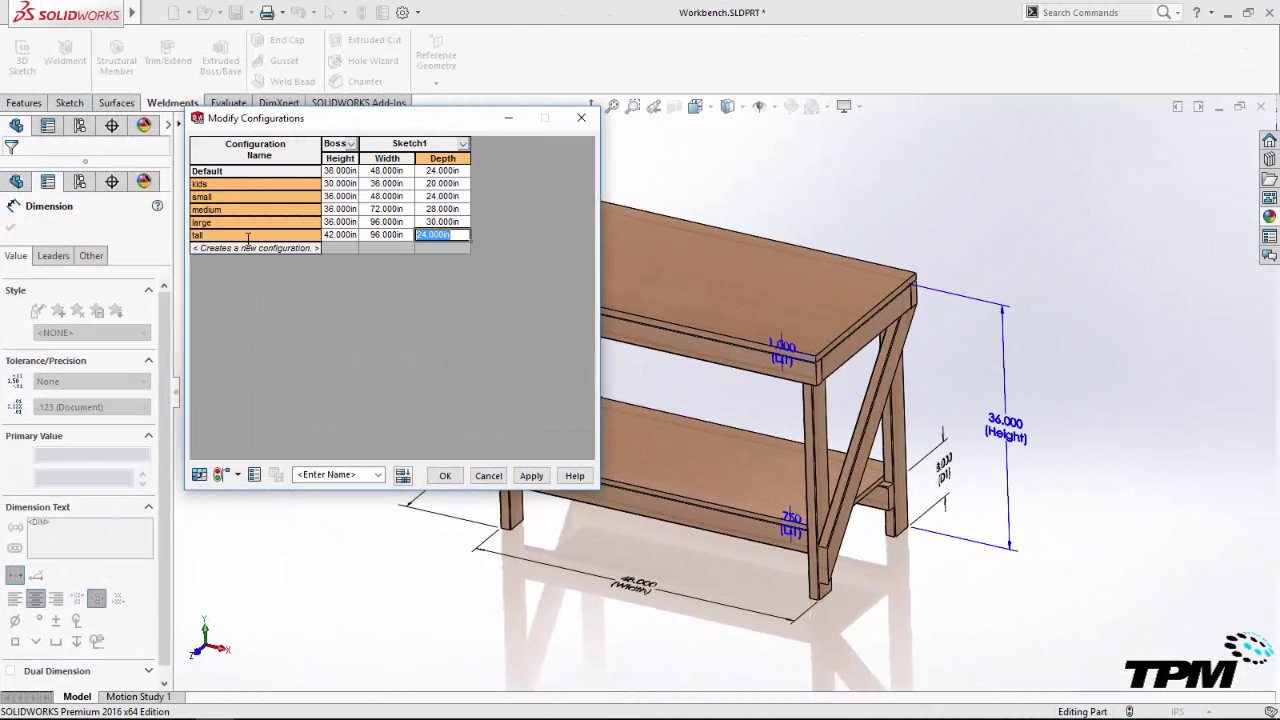
pyautogui.write('30')
# - Name the configuration table 'dimensions'
pyautogui.click(323, 474)
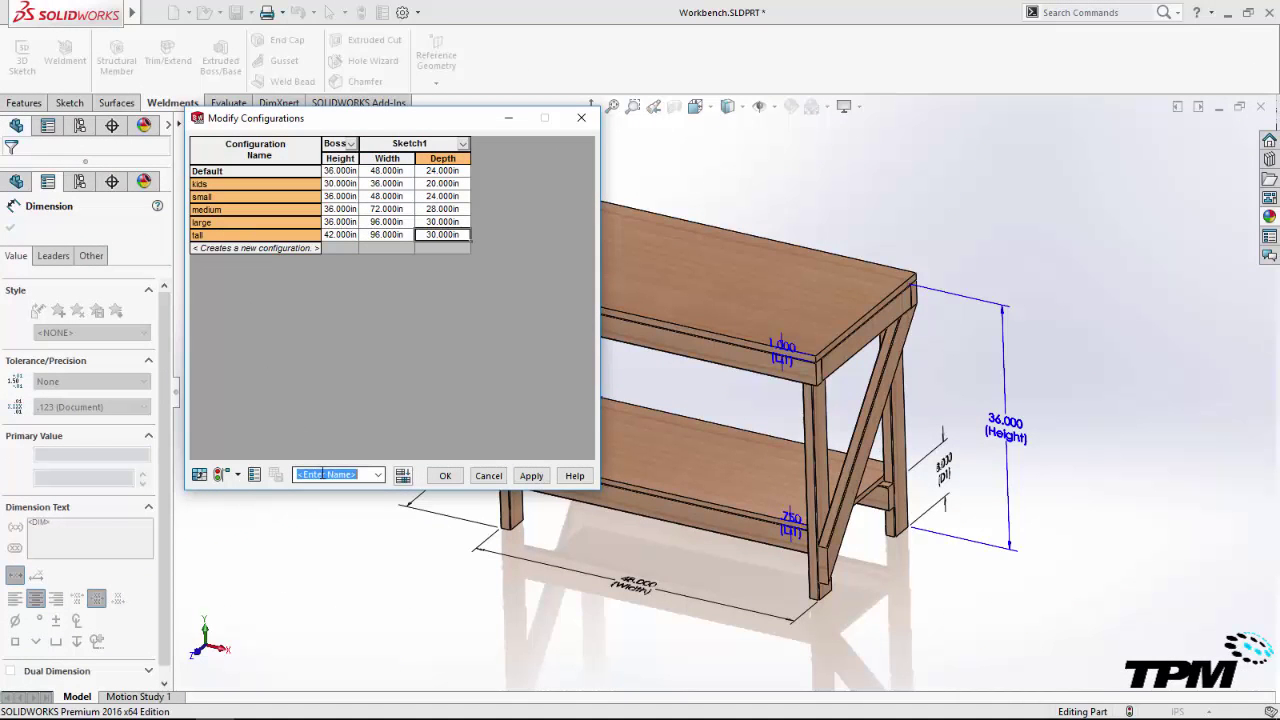
pyautogui.write('dimensions')
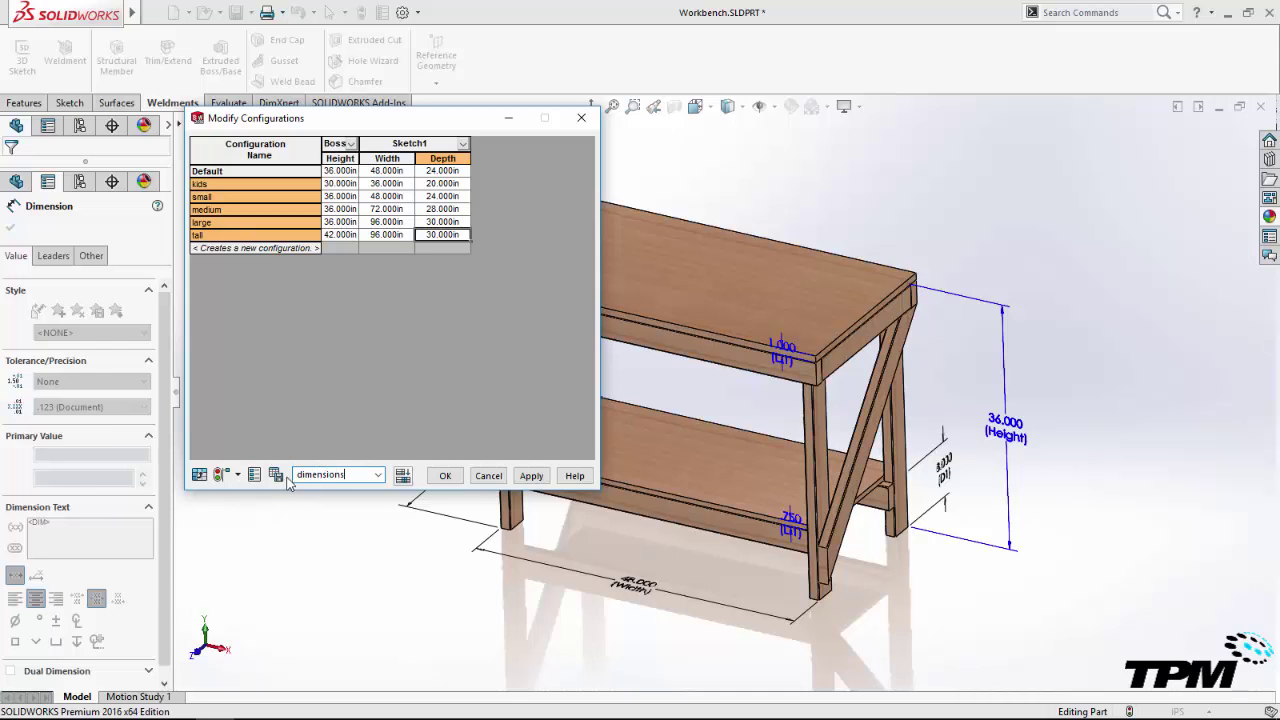
pyautogui.click(531, 475)
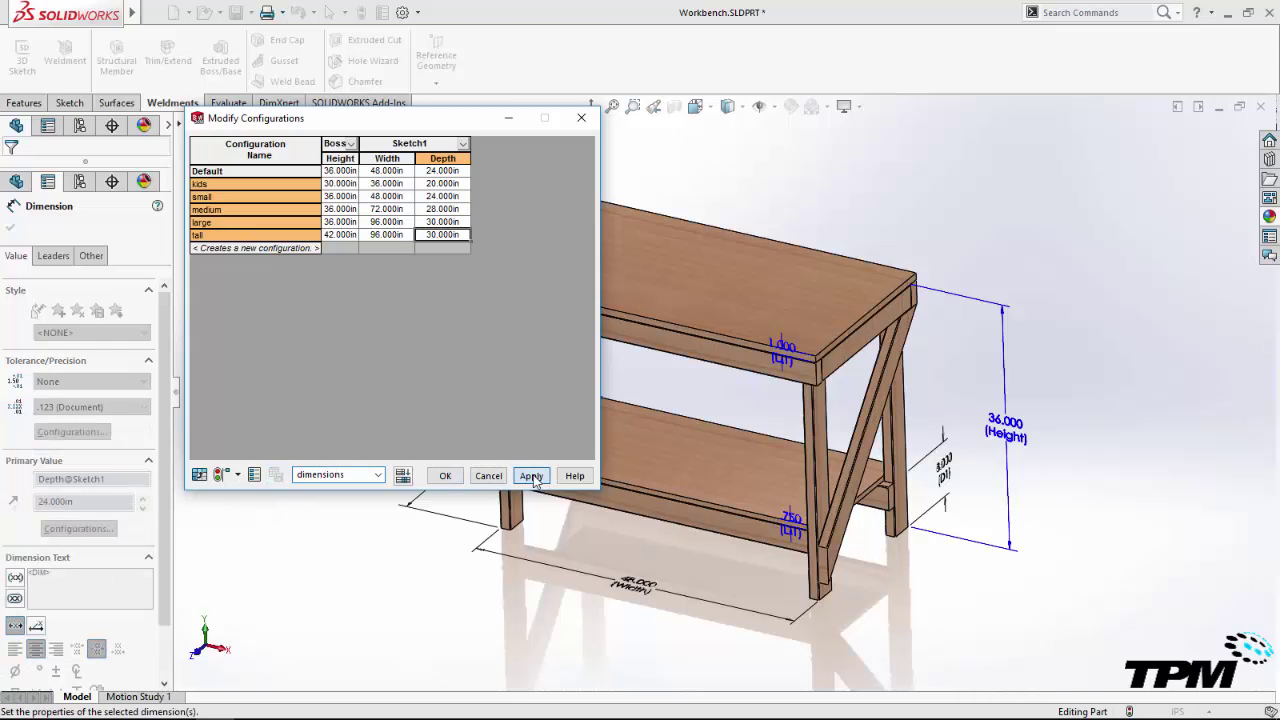
# - Accept the table, then activate kids, large, medium, small and tall in turn, ending on kids
pyautogui.click(445, 476)
pyautogui.press('Escape')
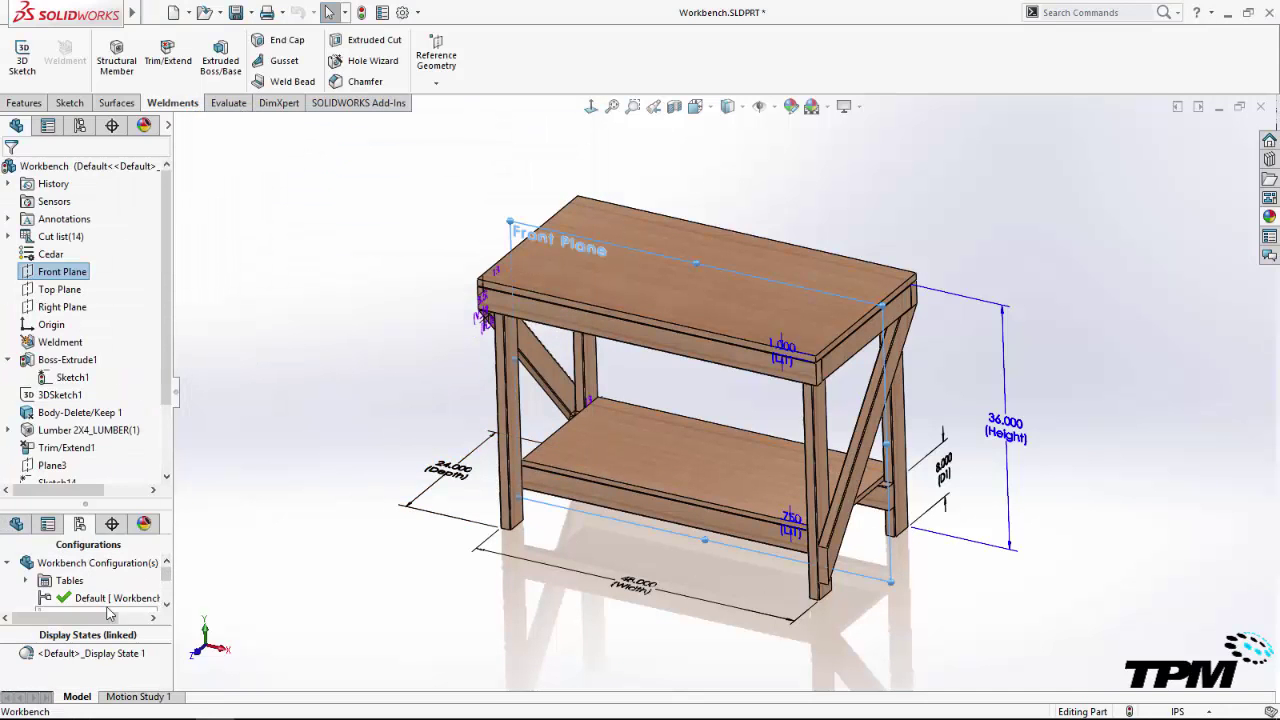
pyautogui.moveTo(87, 392); pyautogui.dragTo(87, 392)
pyautogui.doubleClick(46, 505)
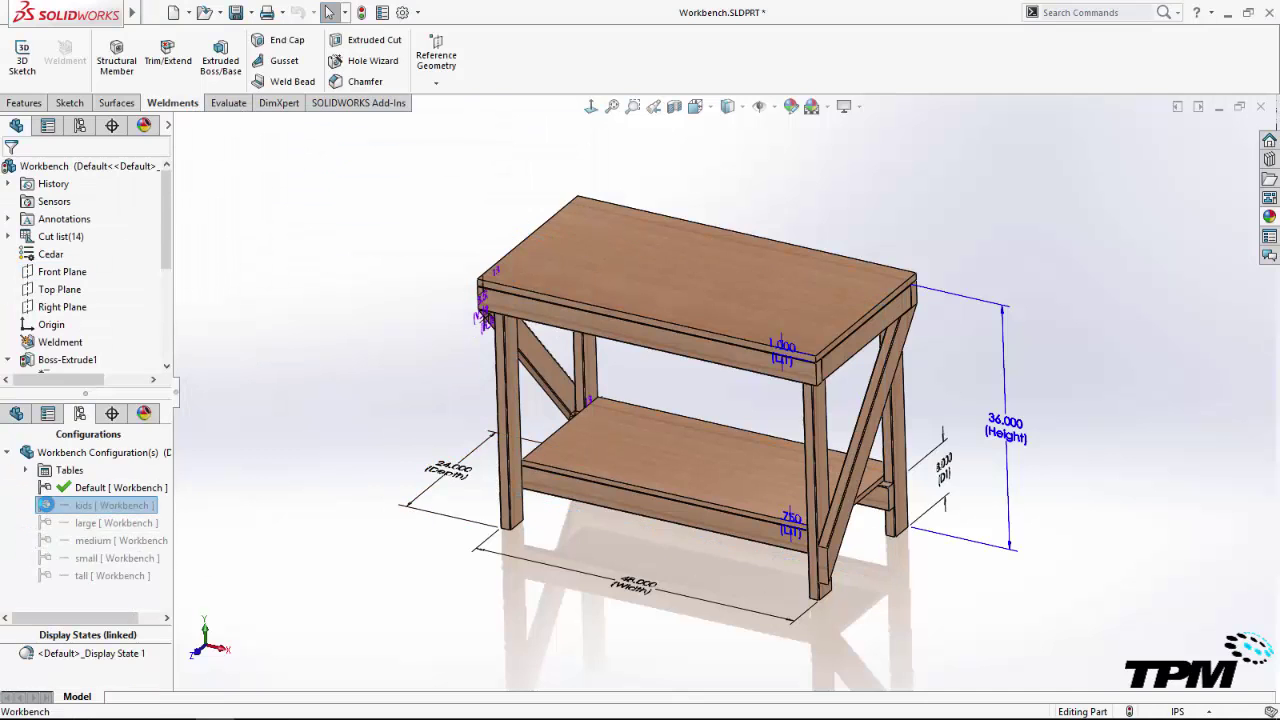
pyautogui.doubleClick(46, 522)
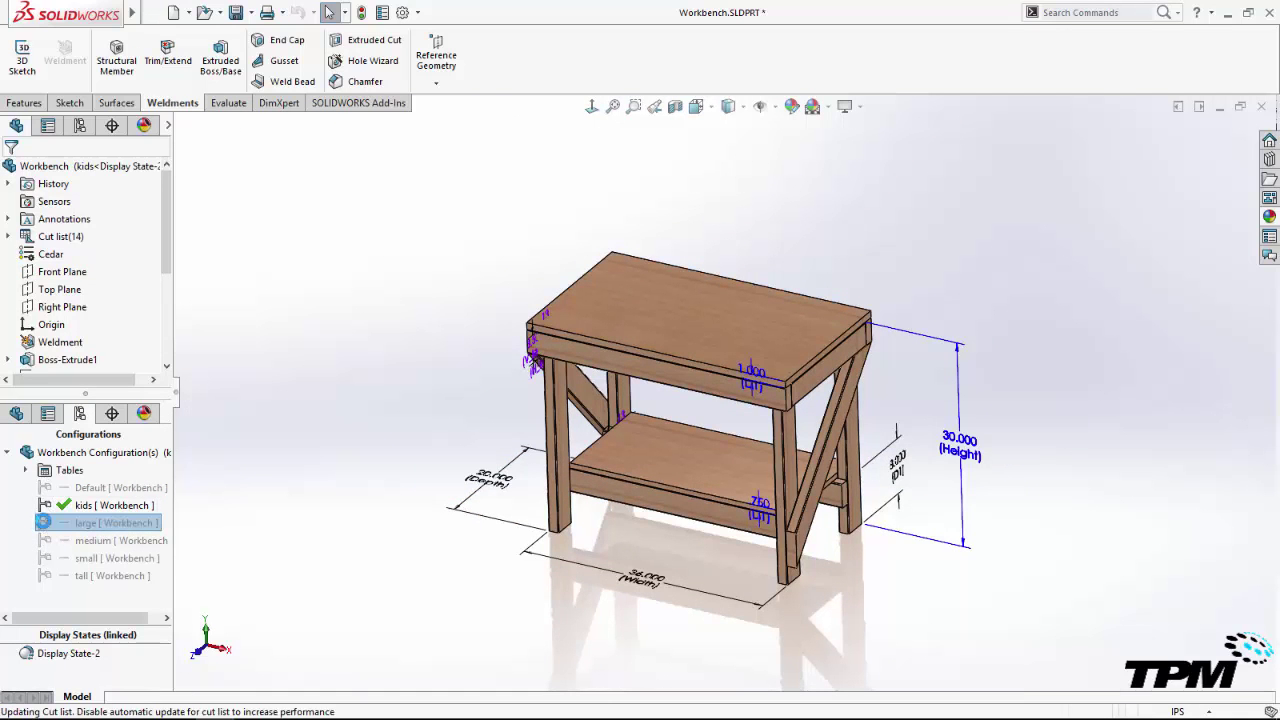
pyautogui.doubleClick(46, 541)
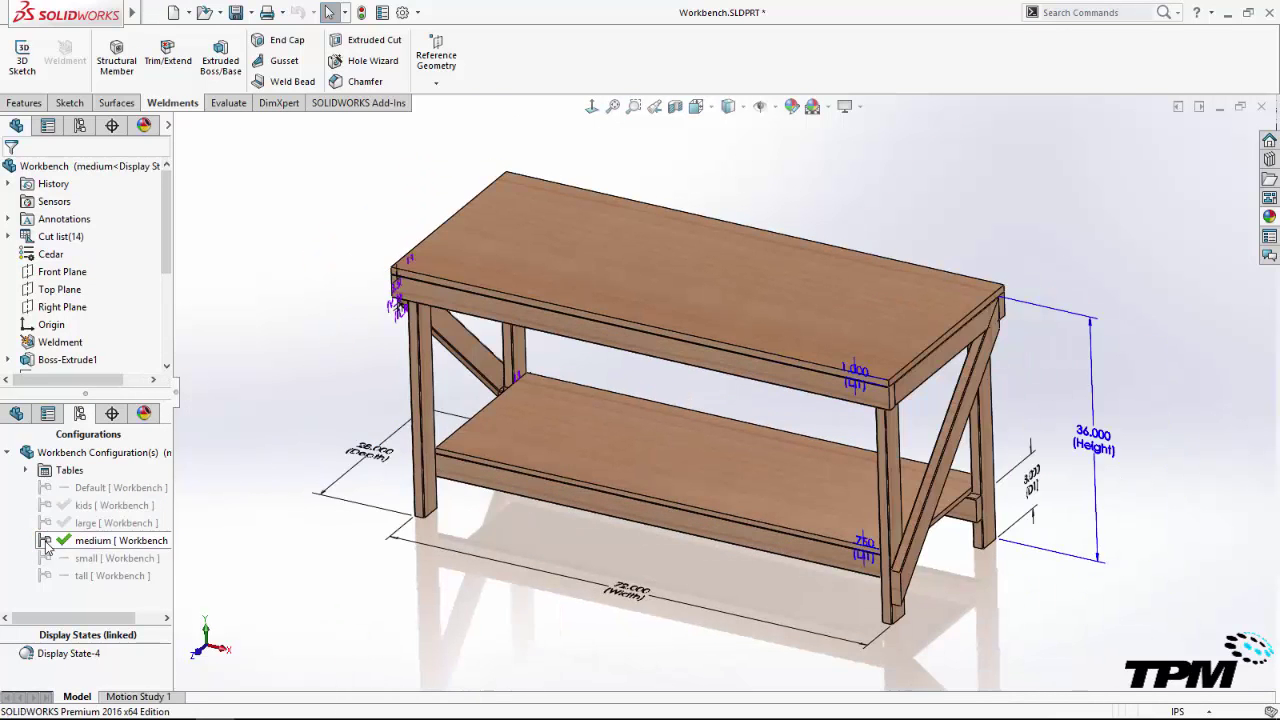
pyautogui.doubleClick(45, 558)
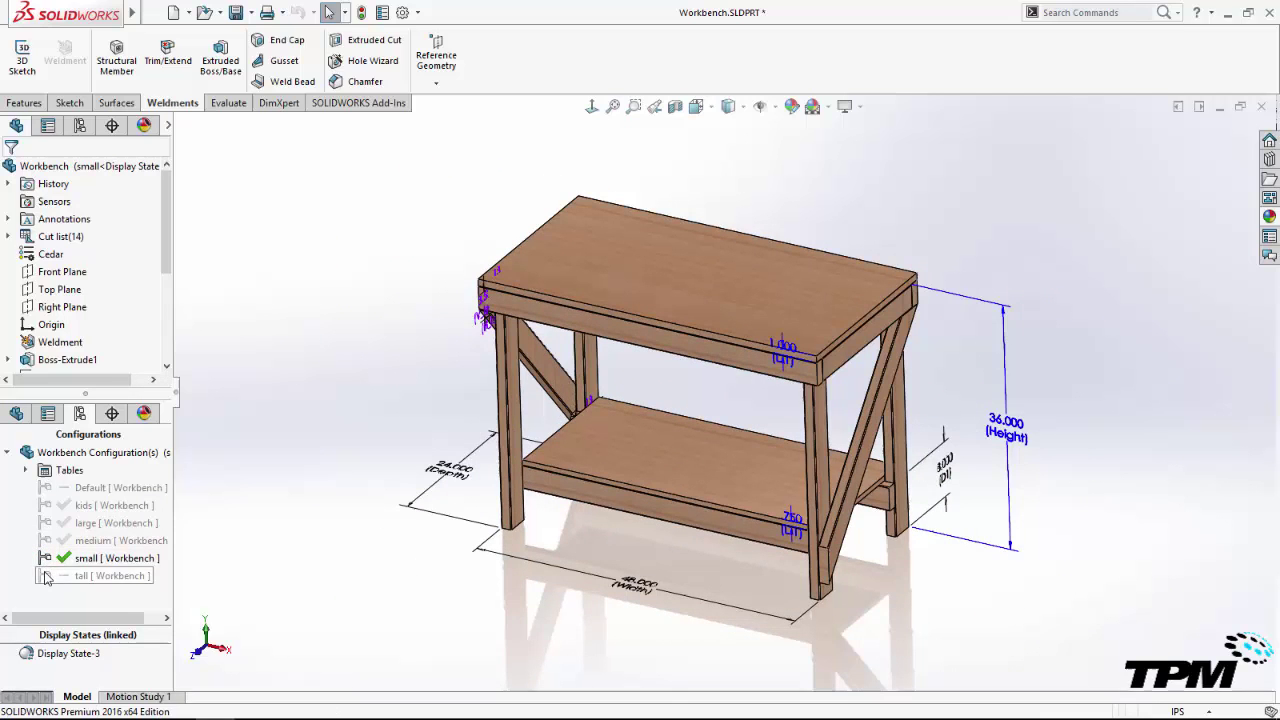
pyautogui.doubleClick(46, 575)
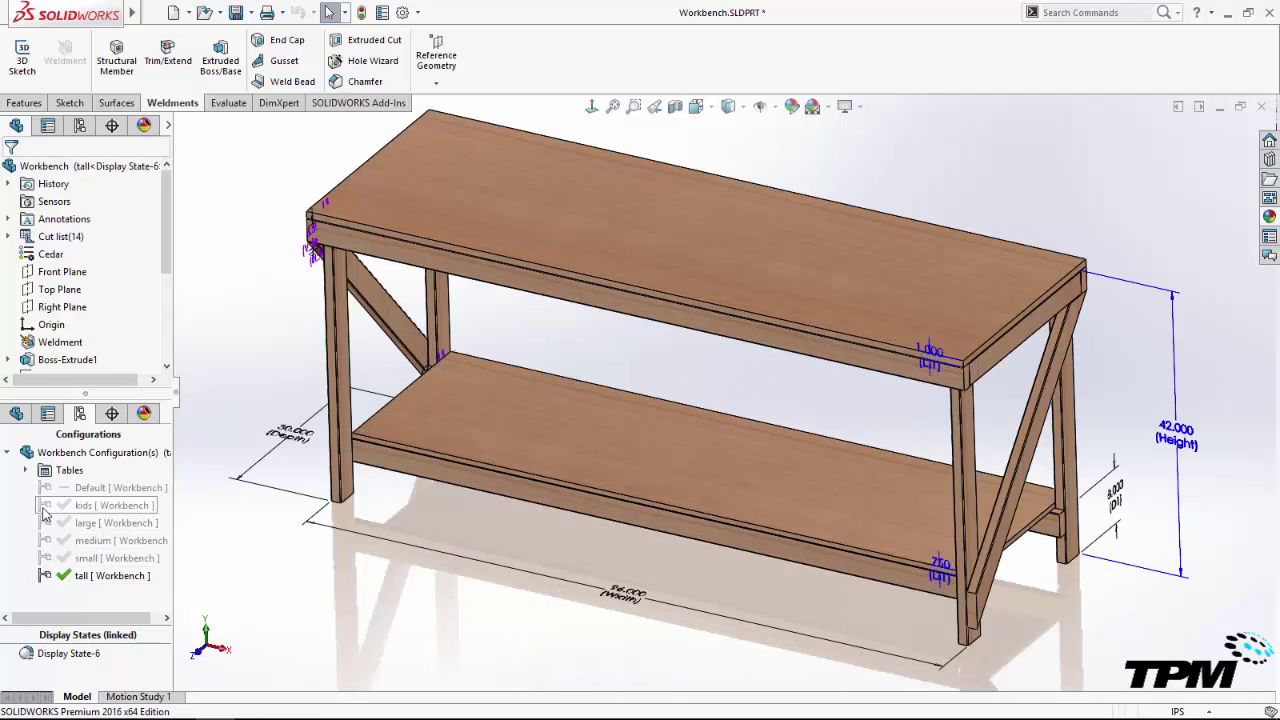
pyautogui.doubleClick(46, 505)
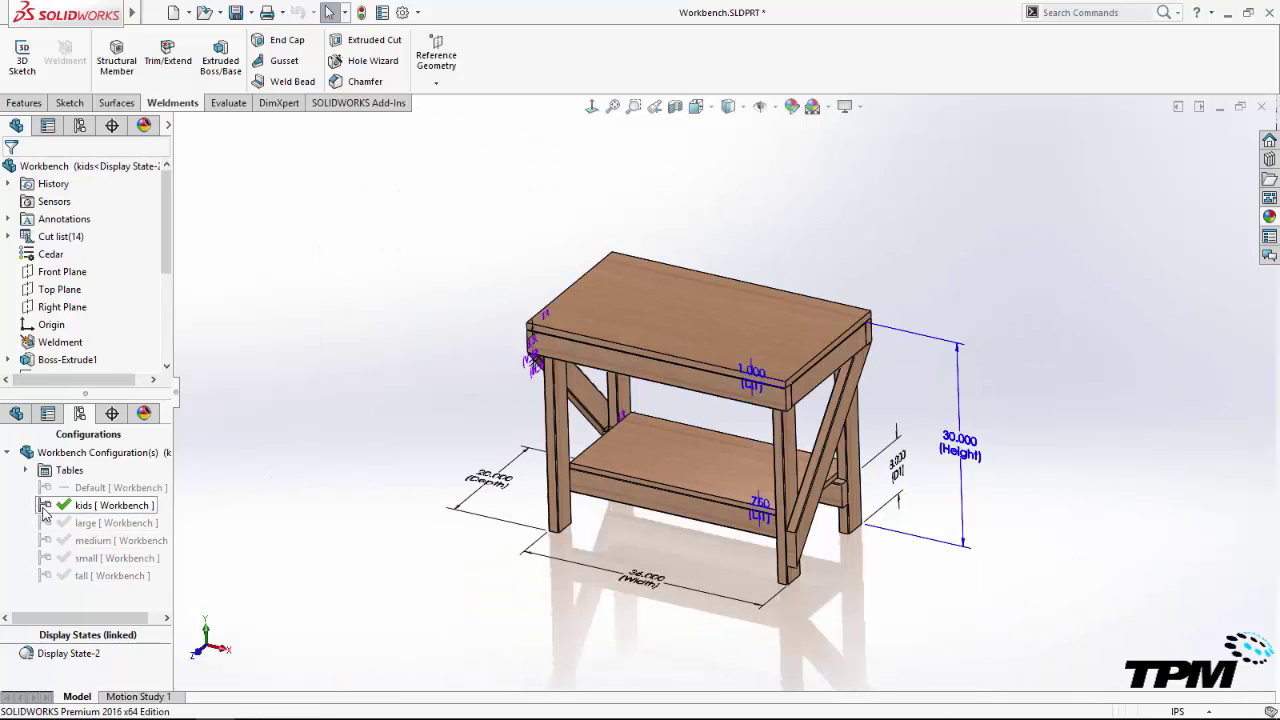
# - Hide the feature dimensions and zoom to fit the whole bench
pyautogui.rightClick(83, 222)
pyautogui.click(152, 280)
pyautogui.press('f')
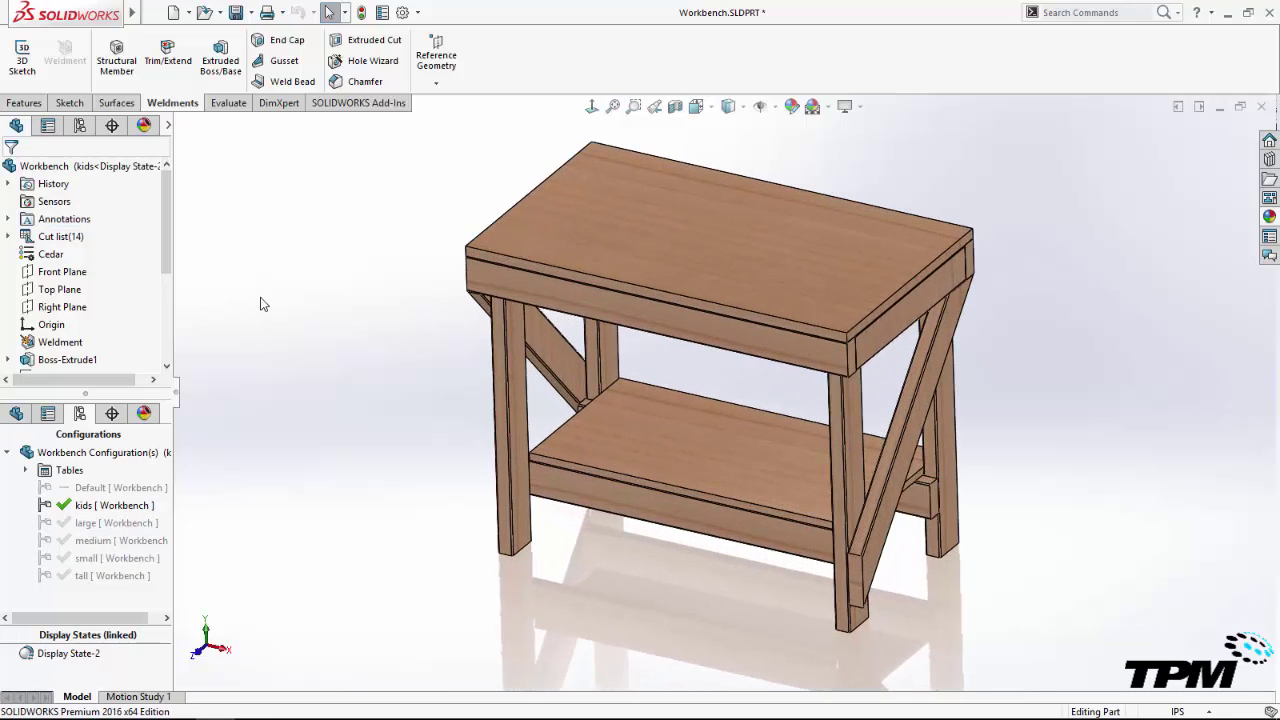
# - Open the saved dimensions table and add the lower shelf's suppression column
pyautogui.click(25, 471)
pyautogui.doubleClick(70, 489)
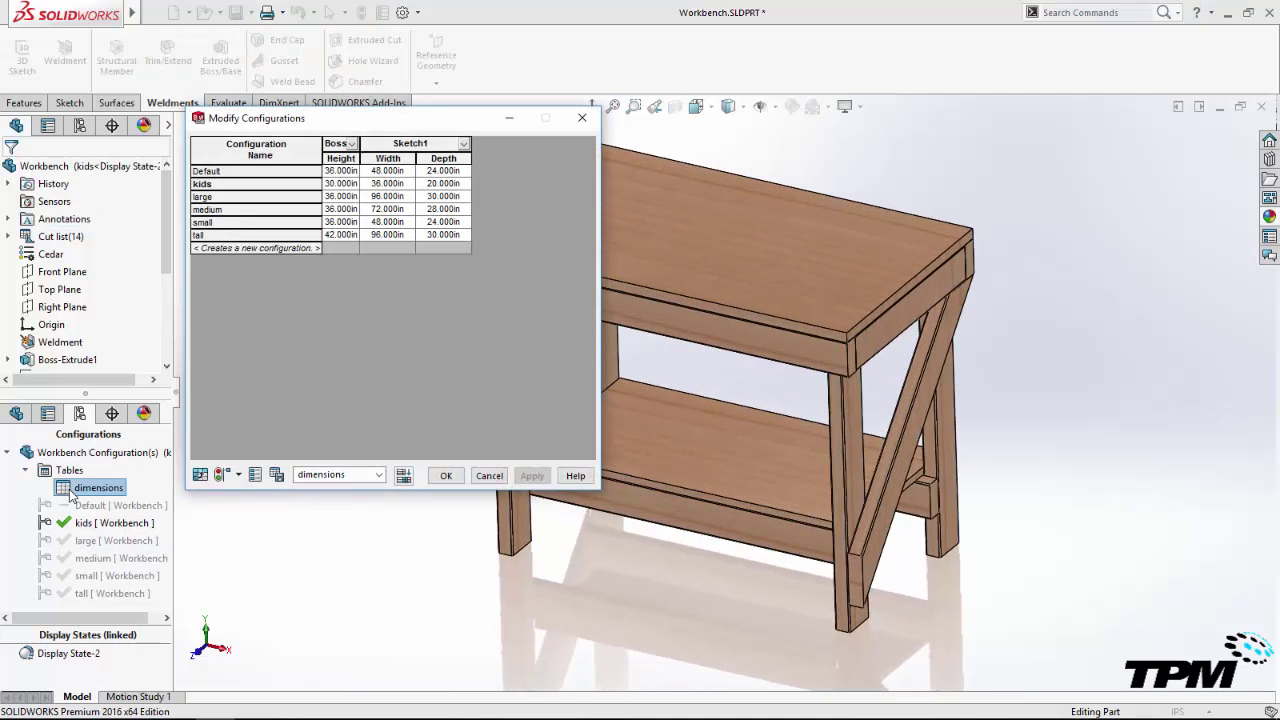
pyautogui.click(758, 468)
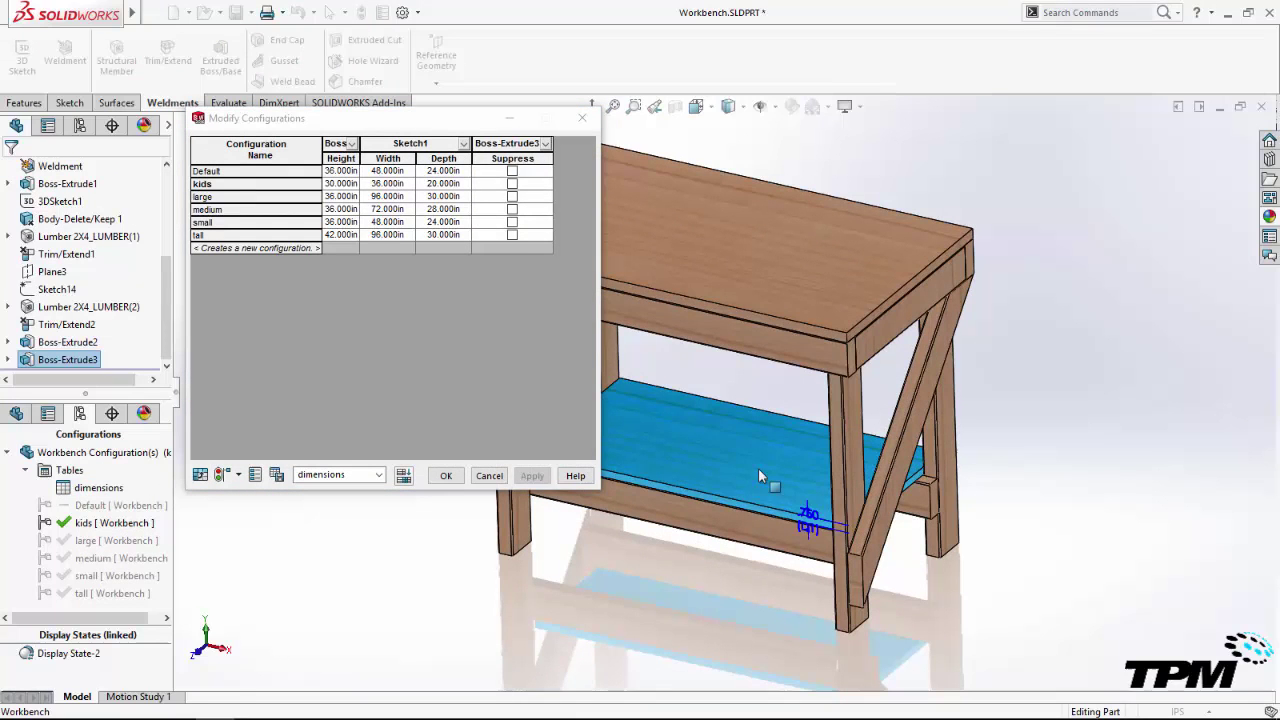
pyautogui.click(446, 475)
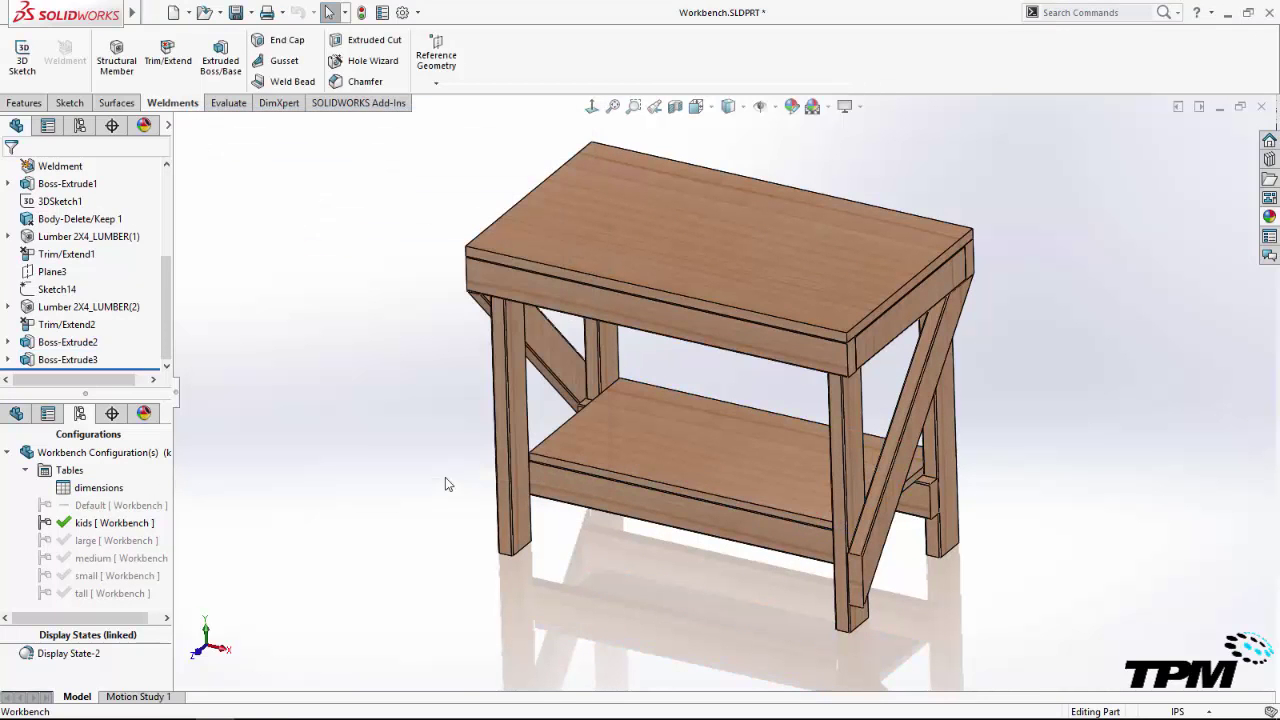
# - Open Configure Feature for Boss-Extrude3 and close it without changes
pyautogui.rightClick(62, 360)
pyautogui.click(110, 432)
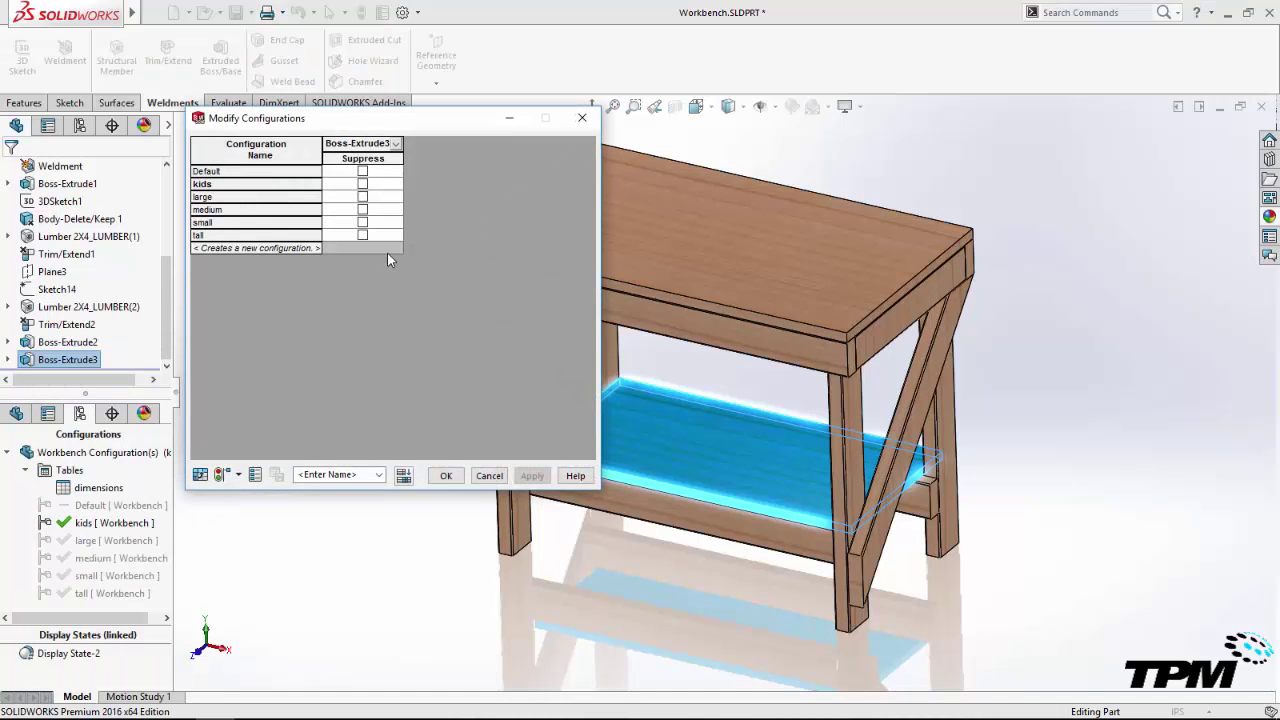
pyautogui.click(482, 474)
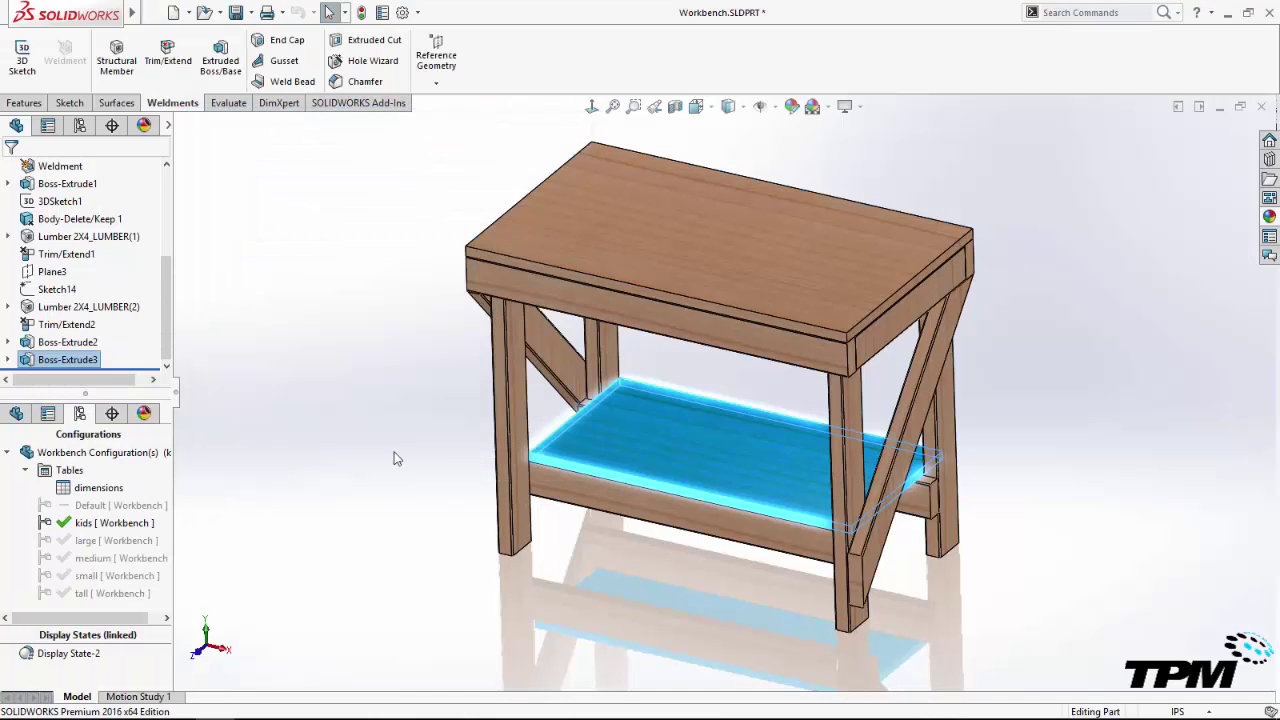
# - Insert an auto-created Design Table listing every configuration's Width, Depth and Height
pyautogui.moveTo(146, 14)
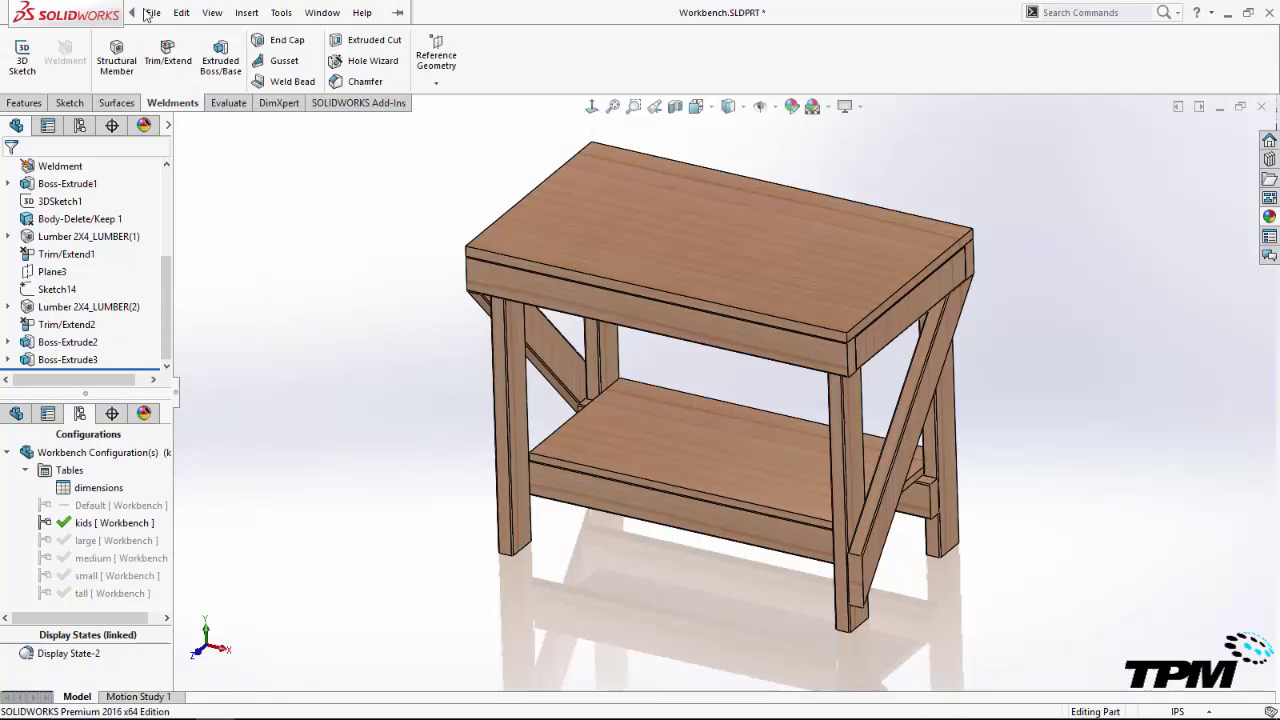
pyautogui.click(246, 12)
pyautogui.moveTo(330, 557)
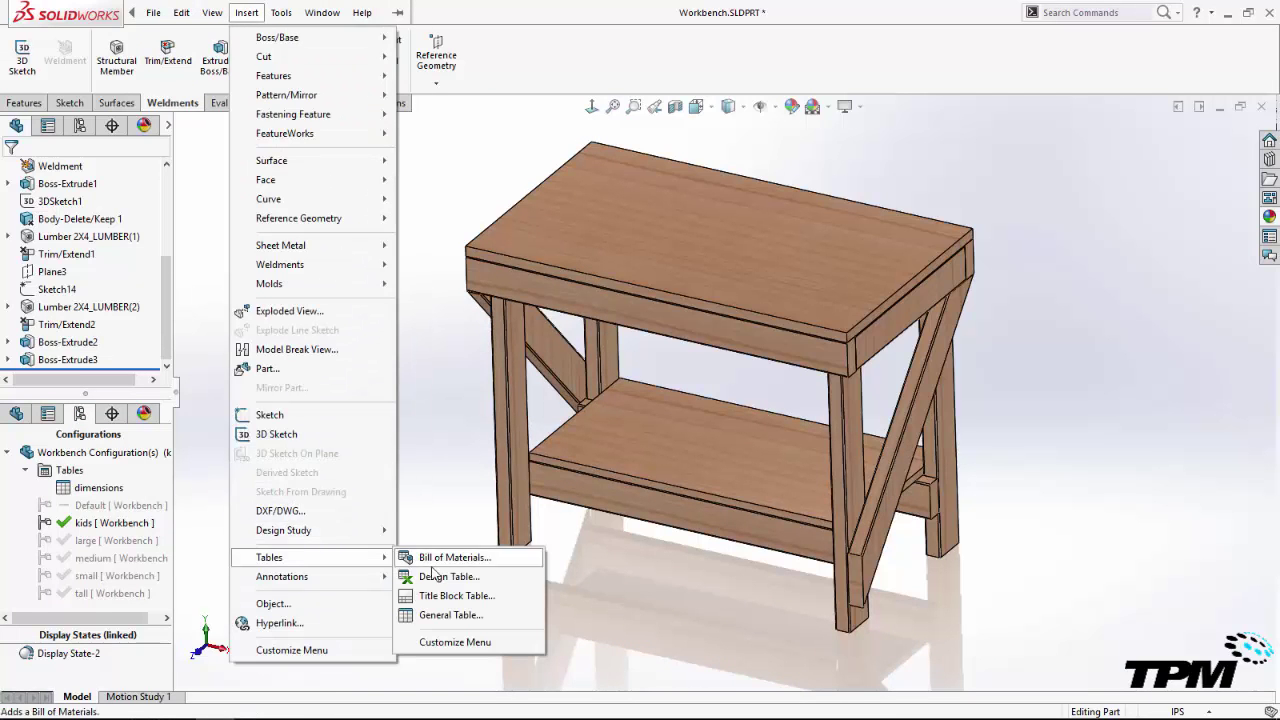
pyautogui.click(449, 581)
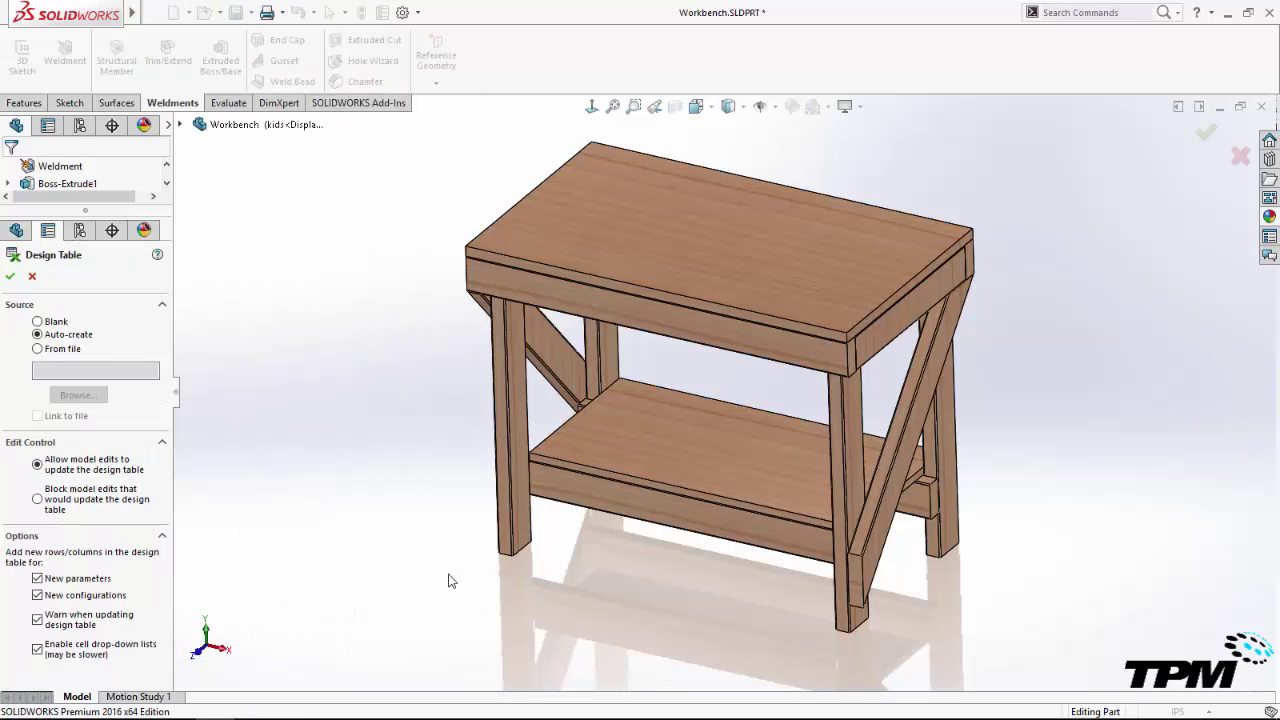
pyautogui.click(12, 278)
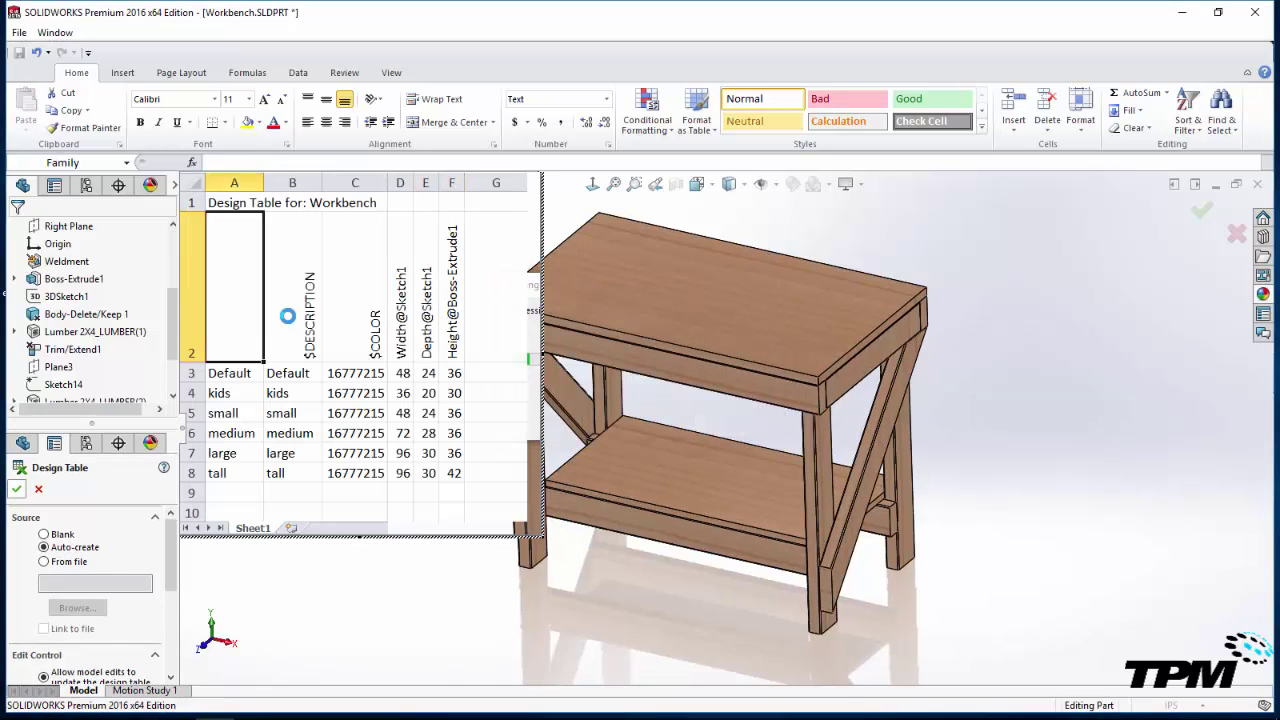